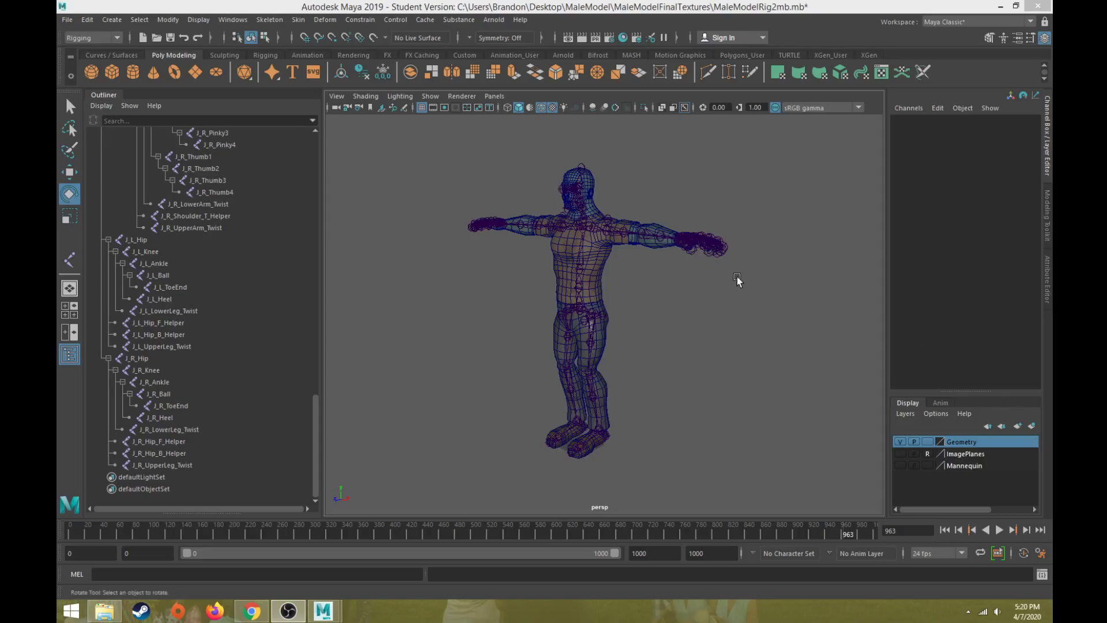
pyautogui.keyDown('alt'); pyautogui.moveTo(578, 279); pyautogui.dragTo(581, 306, button='middle'); pyautogui.keyUp('alt')
pyautogui.scroll(5, 580, 301)
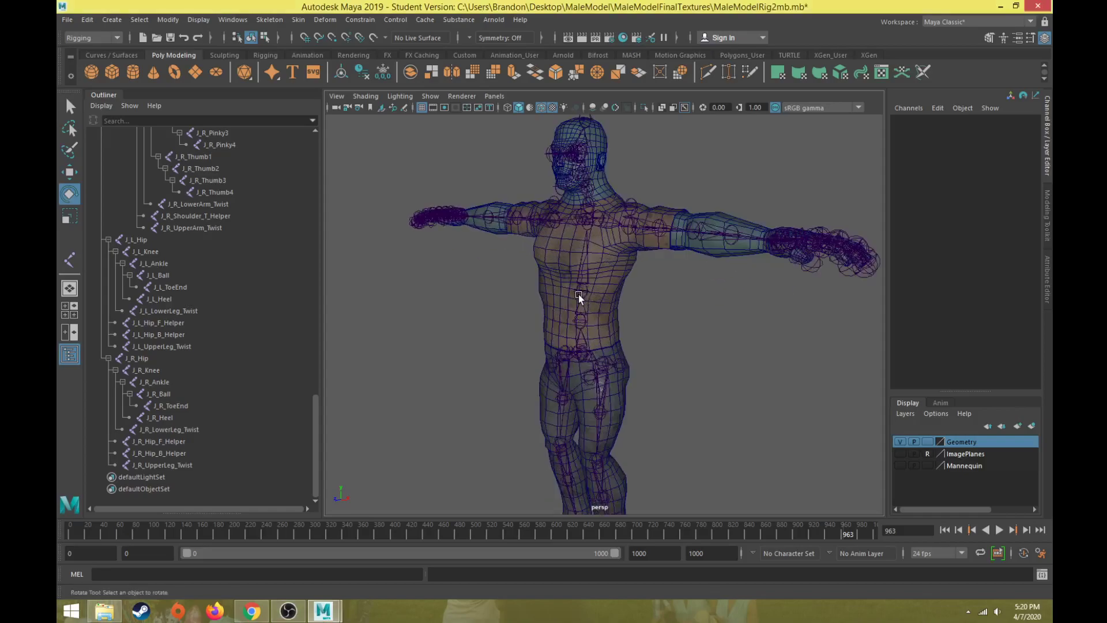
pyautogui.scroll(-5, 579, 299)
pyautogui.keyDown('alt'); pyautogui.moveTo(463, 306); pyautogui.dragTo(452, 227, button='middle'); pyautogui.keyUp('alt')
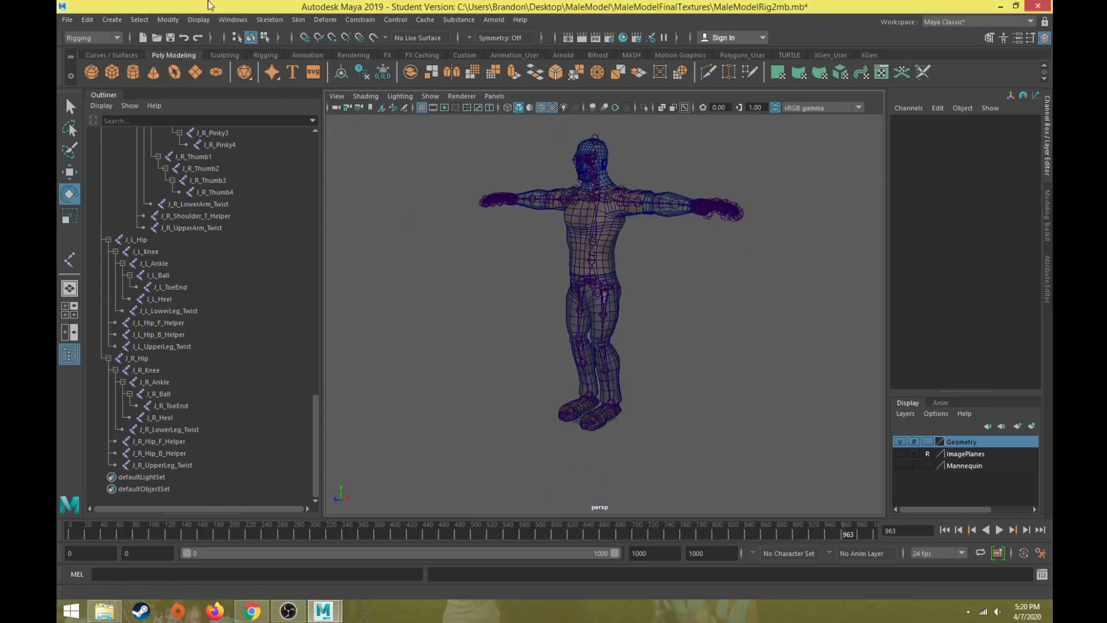
# Set the global joint display scale to 1.00 and close its settings window.
pyautogui.click(197, 20)
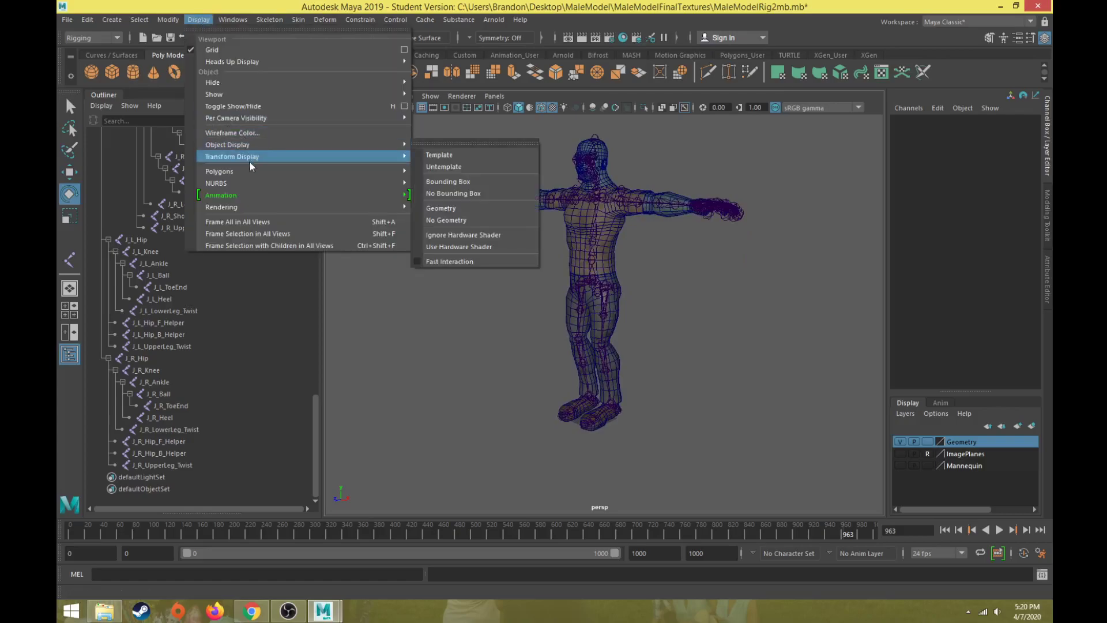
pyautogui.moveTo(291, 195)
pyautogui.click(448, 238)
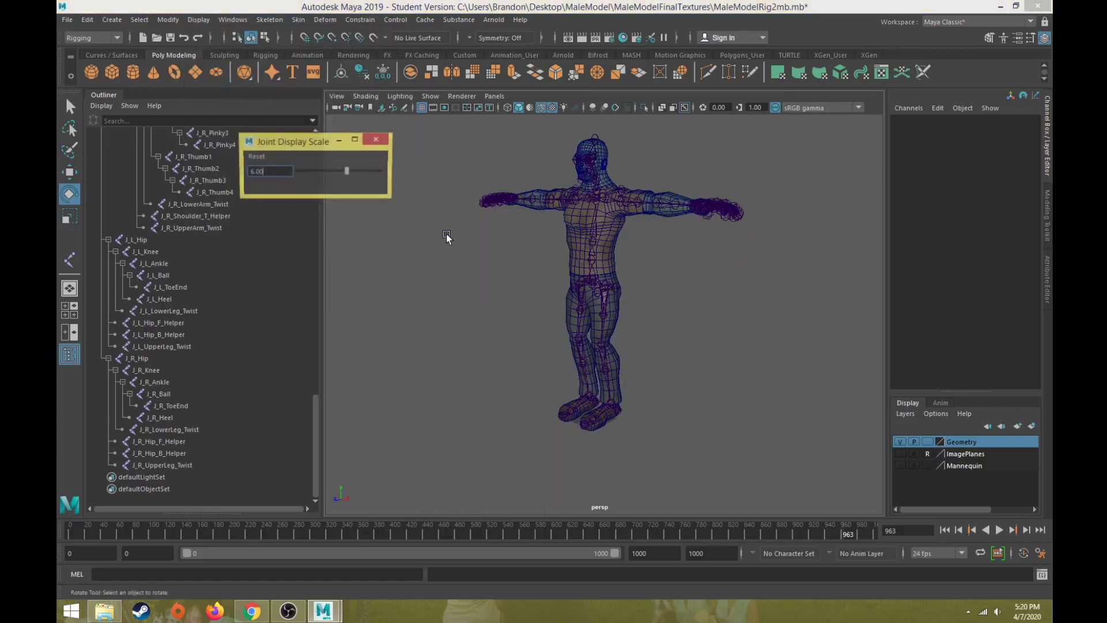
pyautogui.moveTo(271, 143); pyautogui.dragTo(254, 129)
pyautogui.scroll(2, 411, 241)
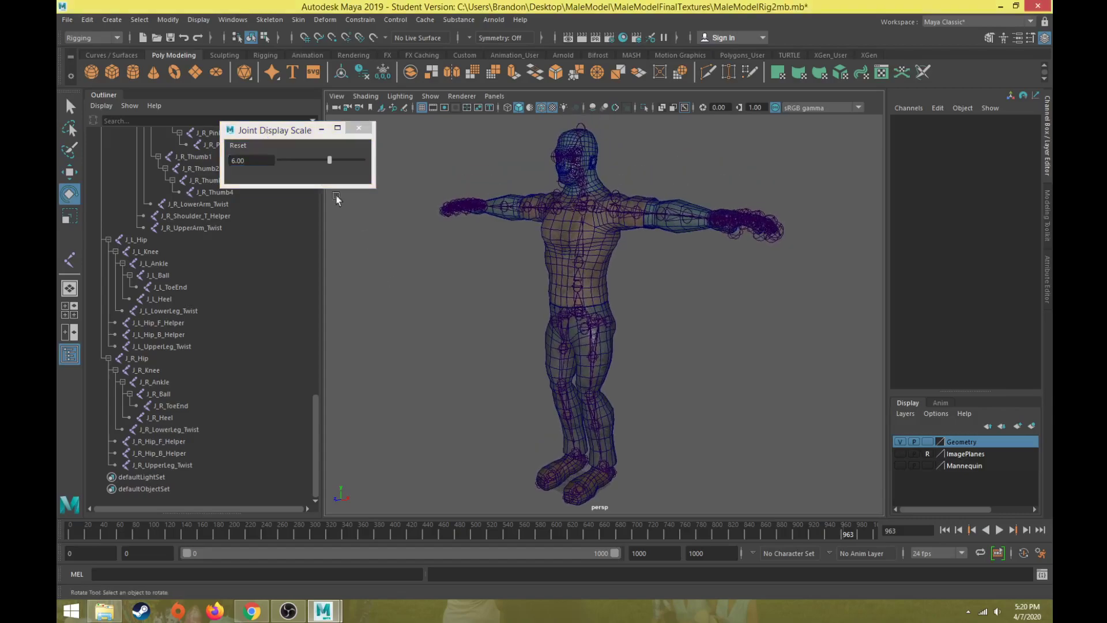
pyautogui.moveTo(329, 160)
pyautogui.mouseDown()
pyautogui.moveTo(307, 161)
pyautogui.moveTo(338, 165)
pyautogui.moveTo(300, 168)
pyautogui.moveTo(337, 166)
pyautogui.moveTo(310, 173)
pyautogui.moveTo(327, 170)
pyautogui.mouseUp()
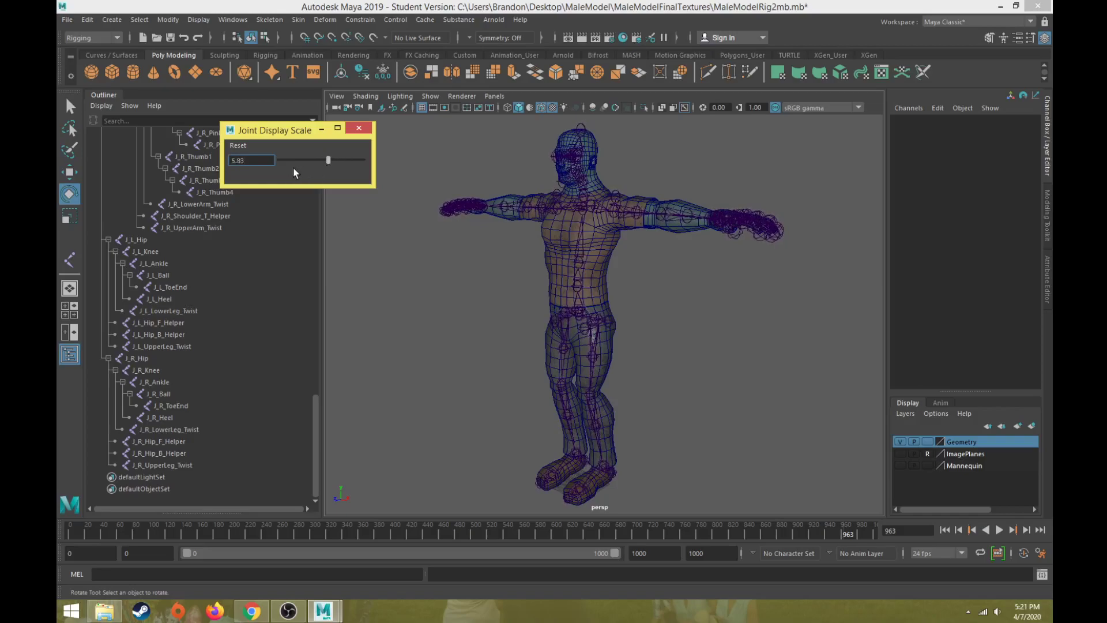
pyautogui.doubleClick(232, 161)
pyautogui.write('1')
pyautogui.press('Return')
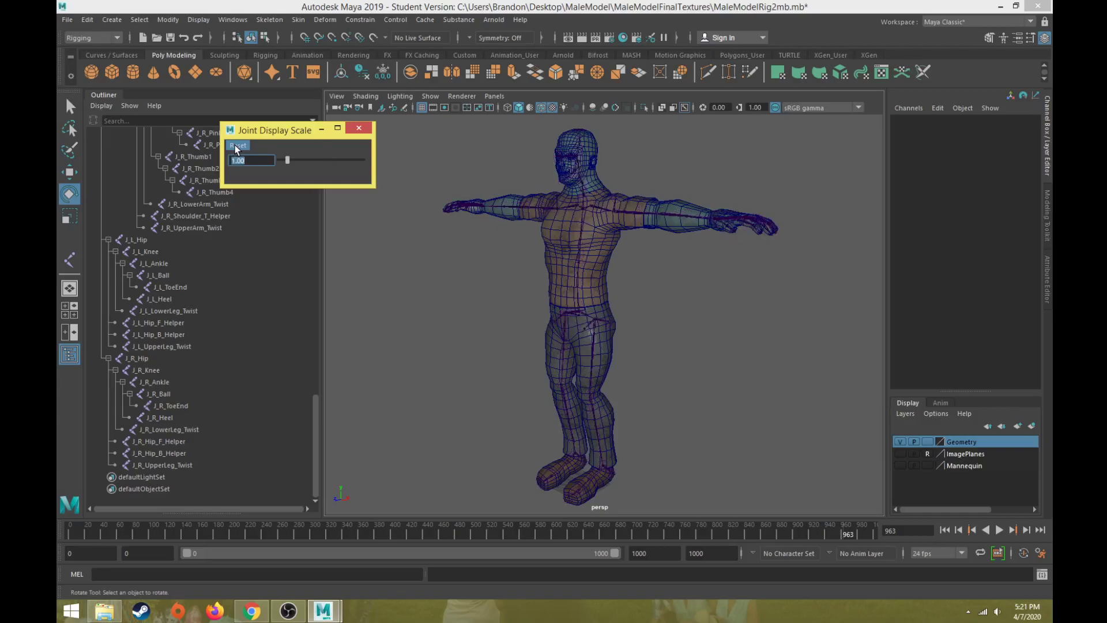
pyautogui.click(390, 191)
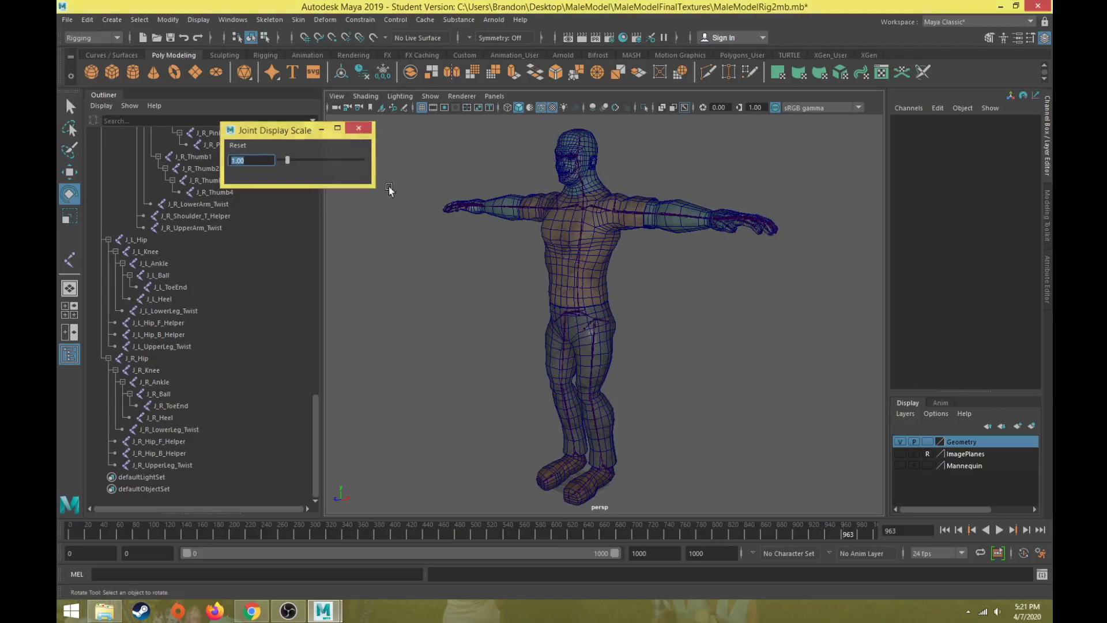
pyautogui.click(358, 128)
# Inspect the joint display size on the chest and shoulders, and across the whole body from the front.
pyautogui.scroll(5, 536, 210)
pyautogui.keyDown('alt'); pyautogui.moveTo(536, 210); pyautogui.dragTo(477, 340, button='middle'); pyautogui.keyUp('alt')
pyautogui.scroll(3, 477, 340)
pyautogui.keyDown('alt'); pyautogui.moveTo(478, 314); pyautogui.dragTo(528, 337); pyautogui.keyUp('alt')
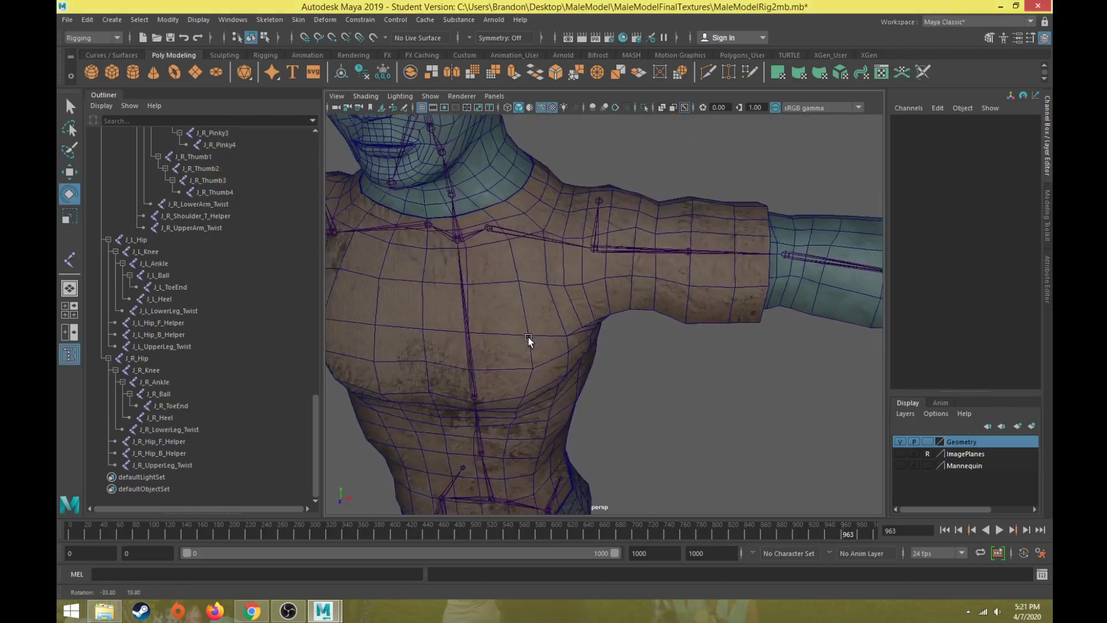
pyautogui.scroll(-10, 536, 323)
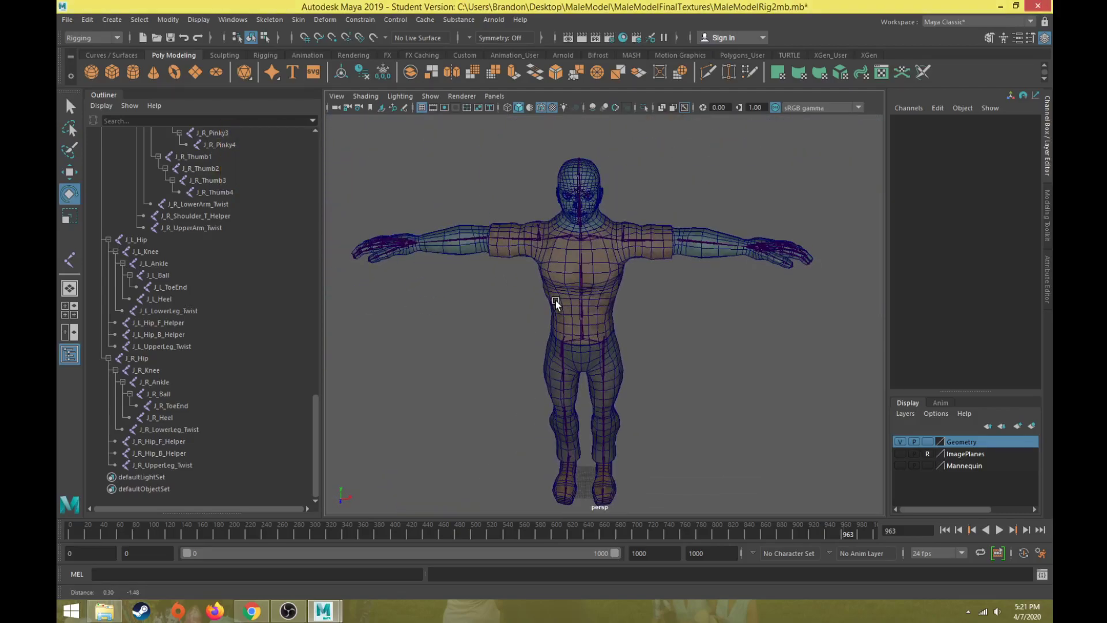
pyautogui.scroll(10, 228, 386)
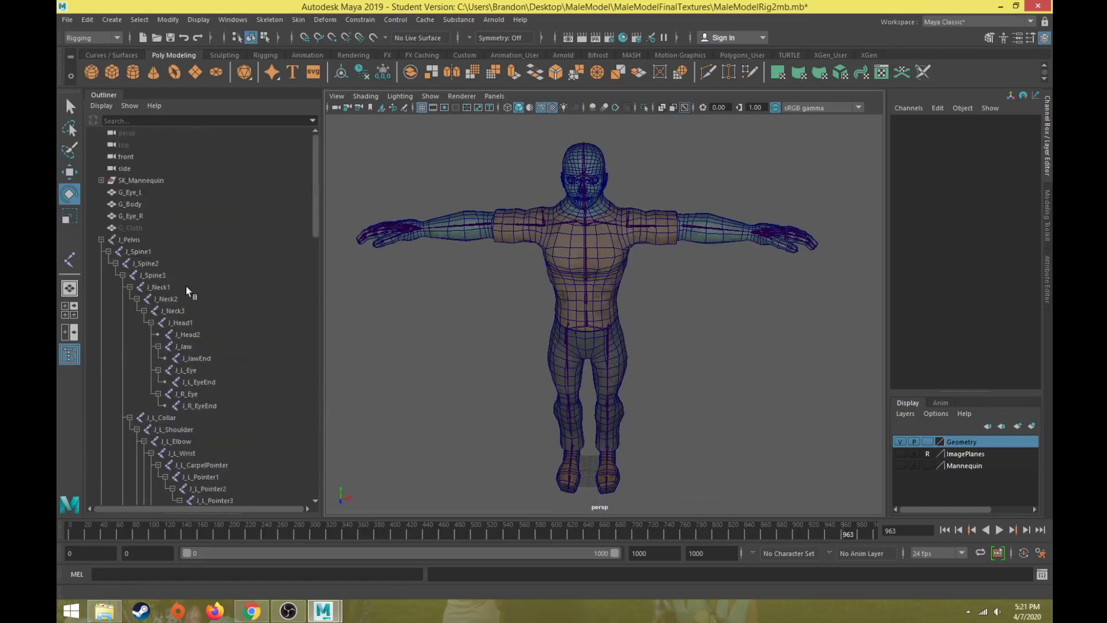
# Select every joint in the hierarchy from J_Pelvis to J_R_UpperLeg_Twist and set their Radius to 3.
pyautogui.click(144, 241)
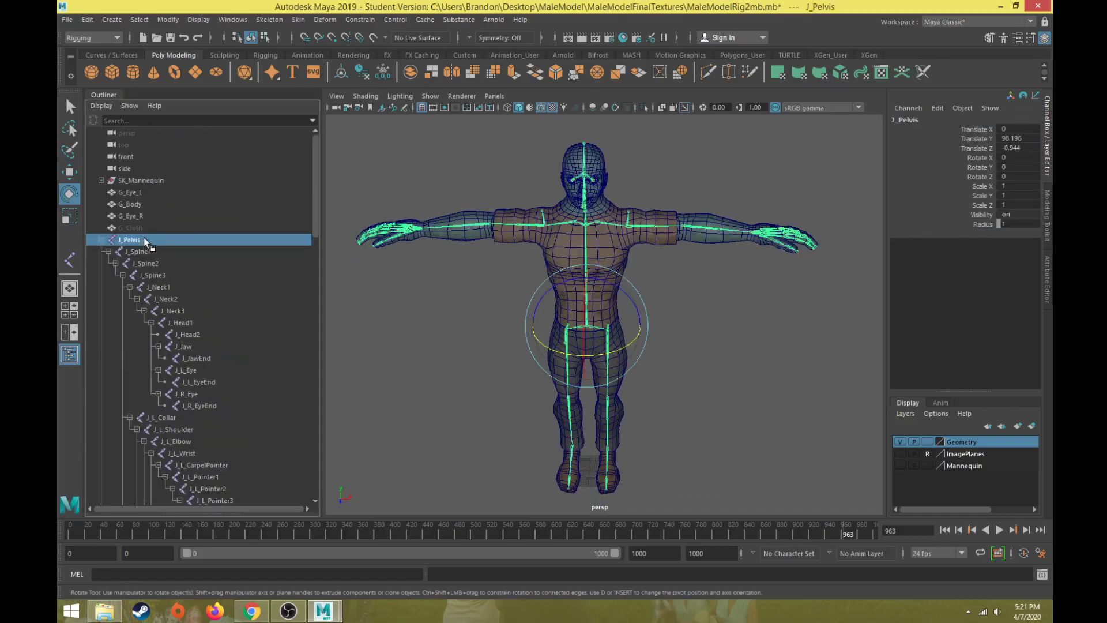
pyautogui.click(102, 240)
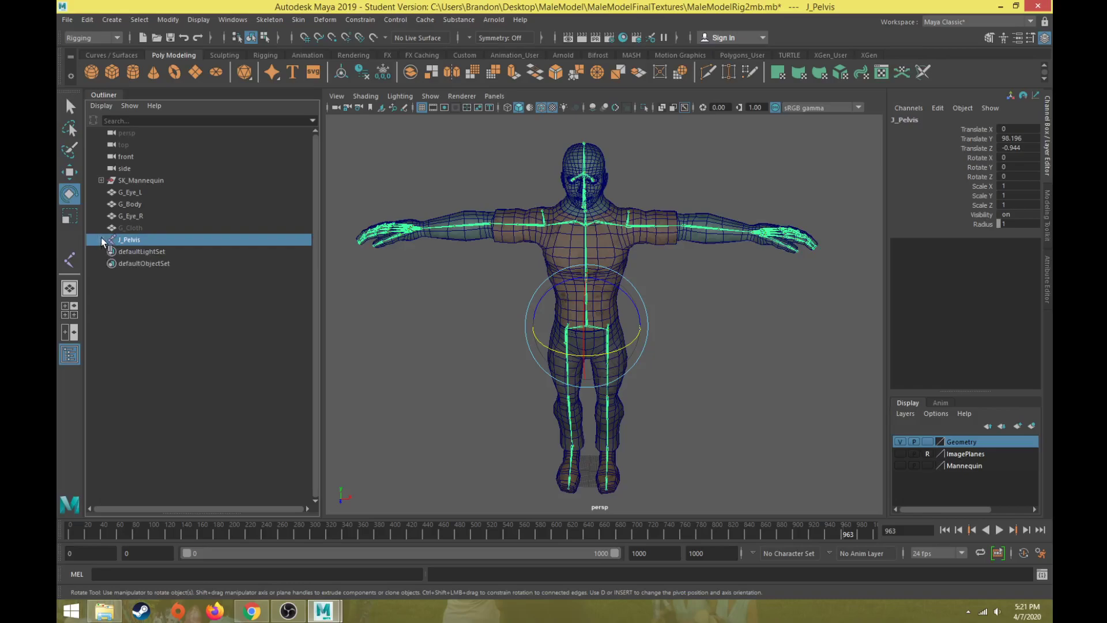
pyautogui.click(102, 239)
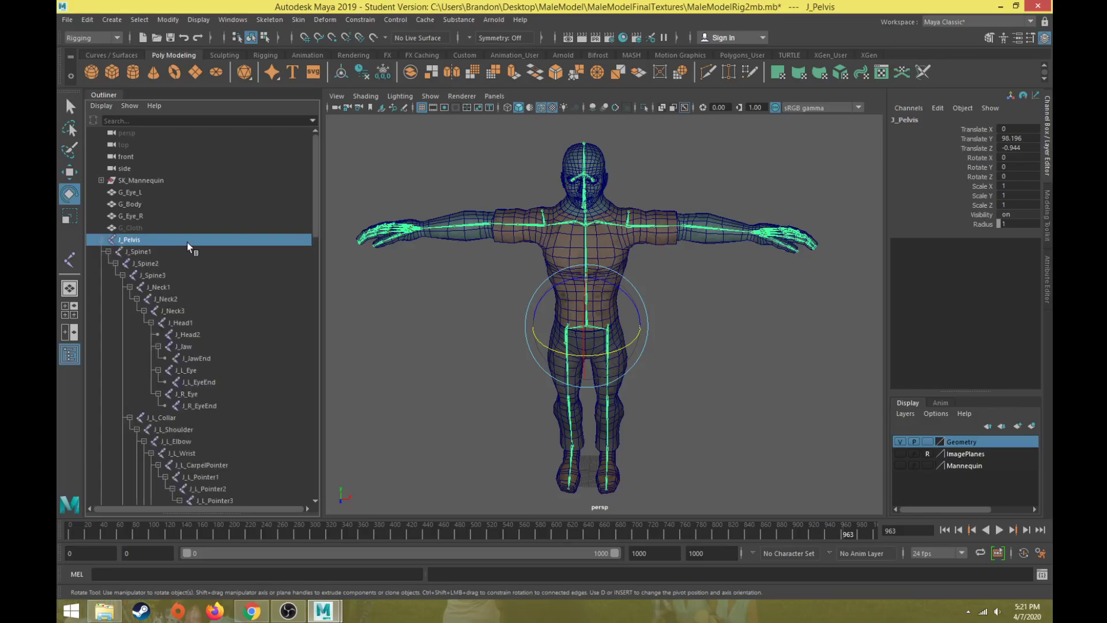
pyautogui.scroll(-8, 222, 317)
pyautogui.scroll(-7, 205, 324)
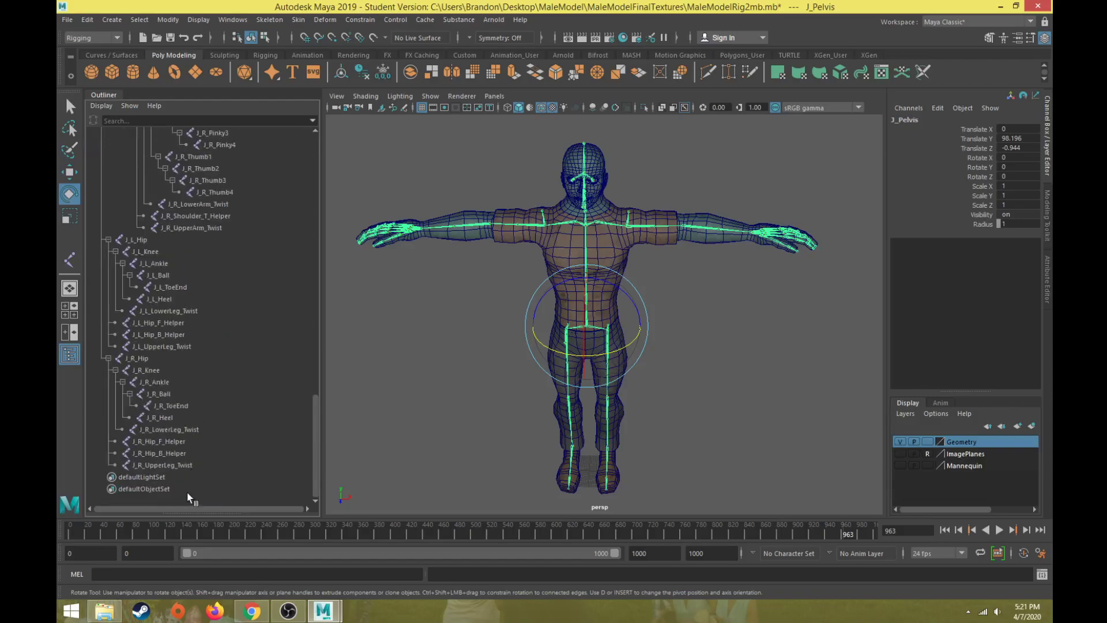
pyautogui.keyDown('shift'); pyautogui.click(188, 466); pyautogui.keyUp('shift')
pyautogui.scroll(15, 192, 370)
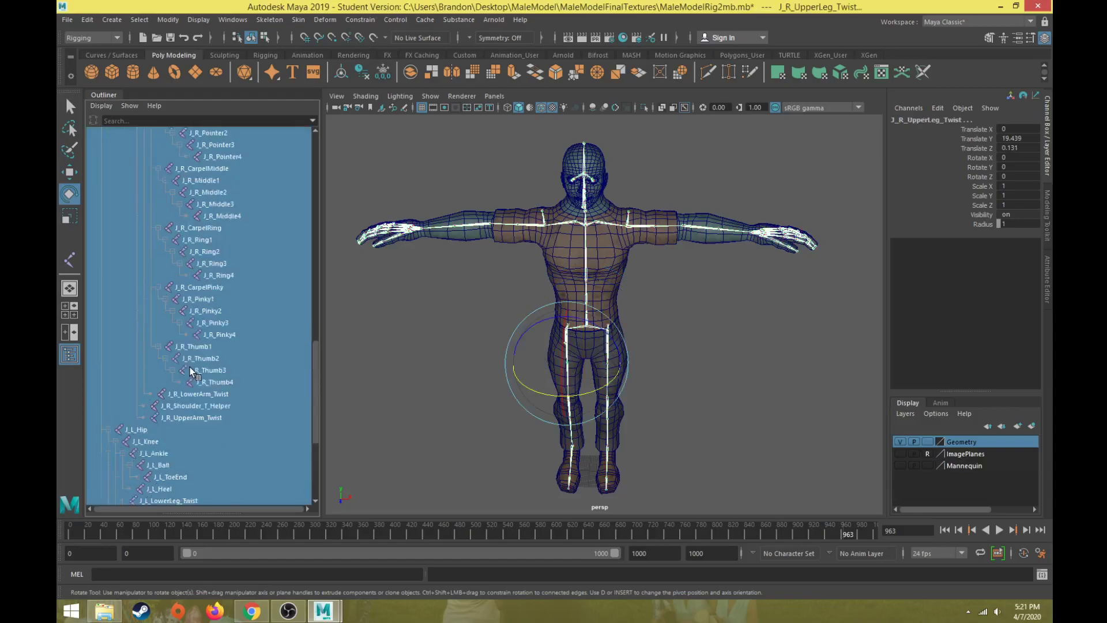
pyautogui.scroll(2, 191, 370)
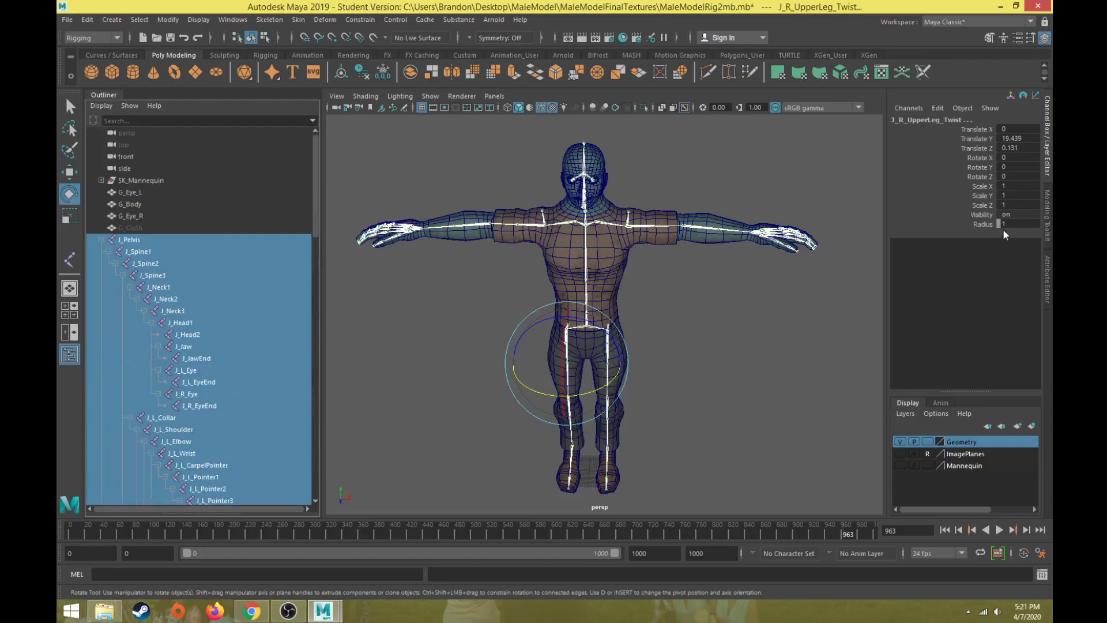
pyautogui.click(1047, 171)
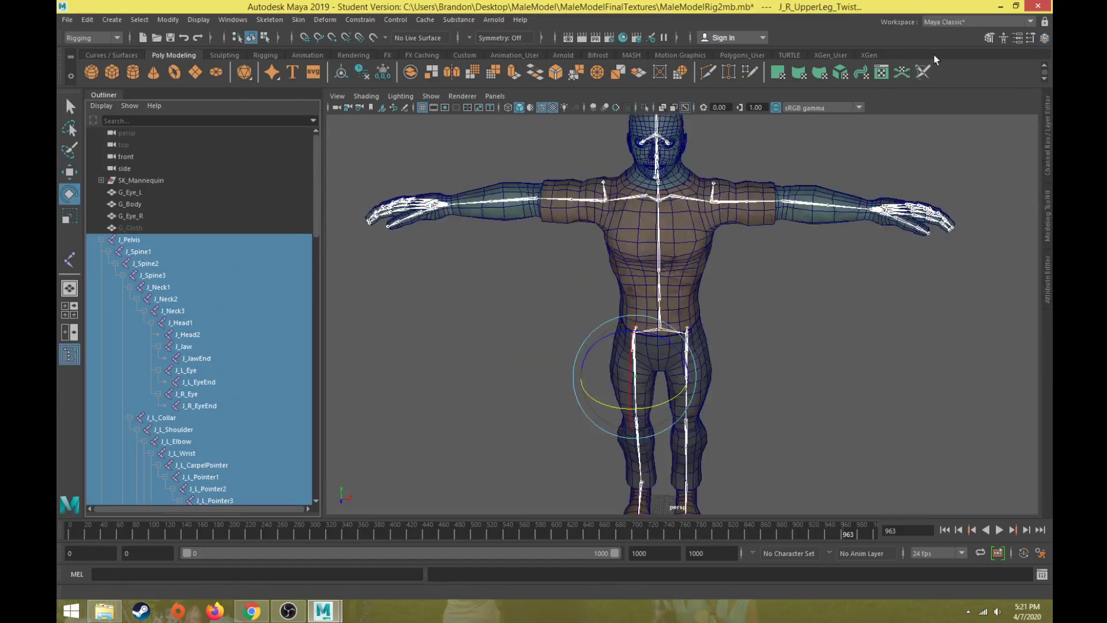
pyautogui.click(1045, 38)
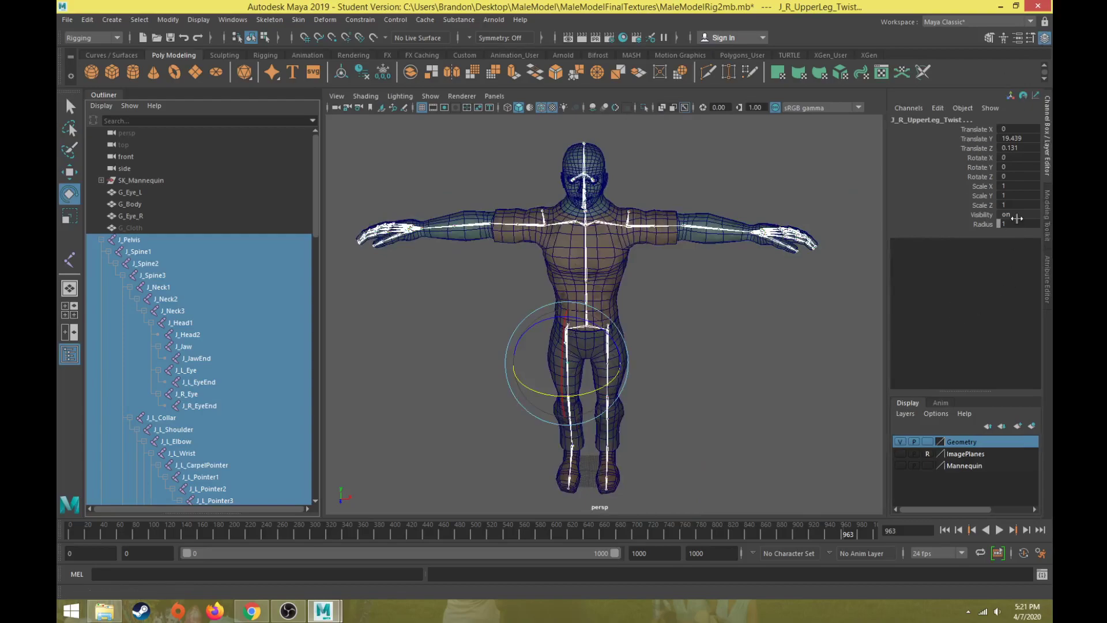
pyautogui.click(1014, 224)
pyautogui.write('3')
pyautogui.press('Return')
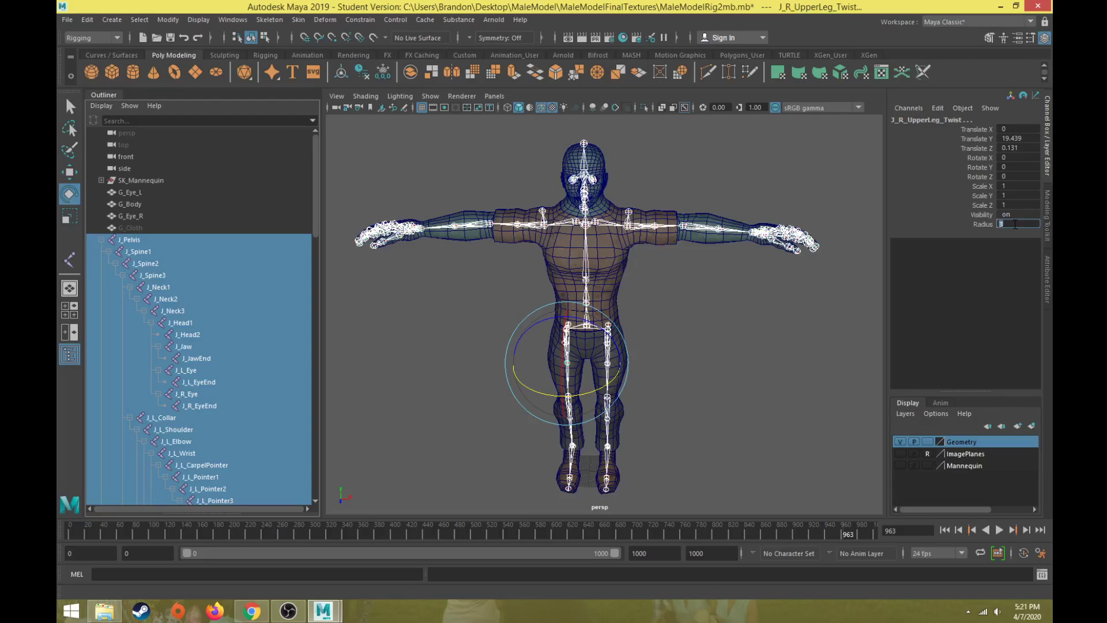
# Examine the size of the joints on the torso, left arm and left hand up close.
pyautogui.scroll(5, 663, 288)
pyautogui.keyDown('alt'); pyautogui.moveTo(628, 285); pyautogui.dragTo(612, 333); pyautogui.keyUp('alt')
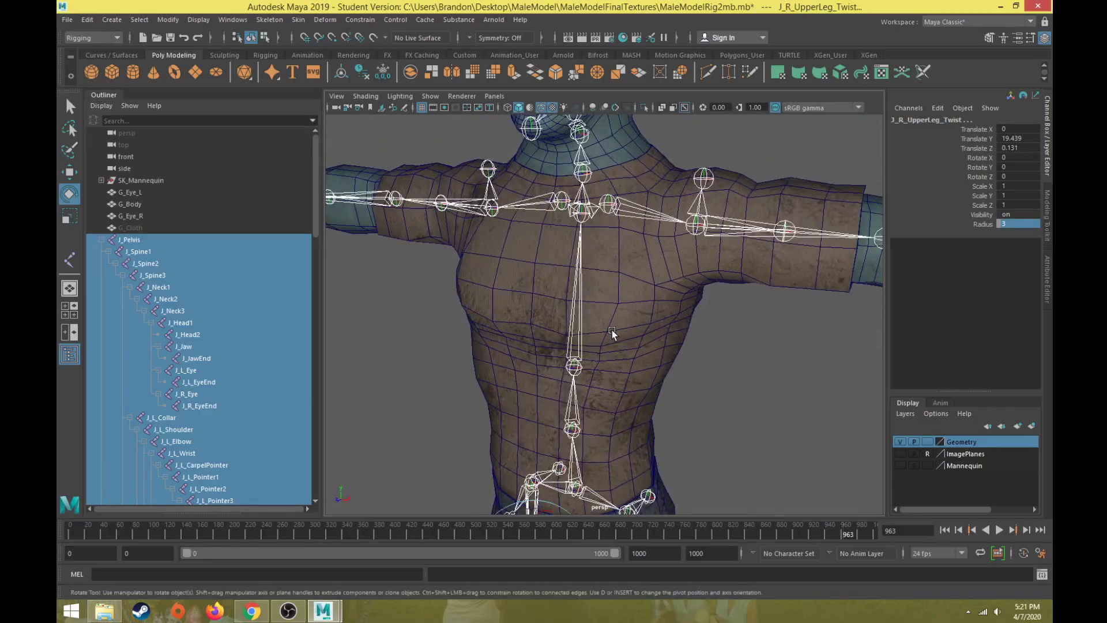
pyautogui.scroll(-5, 612, 333)
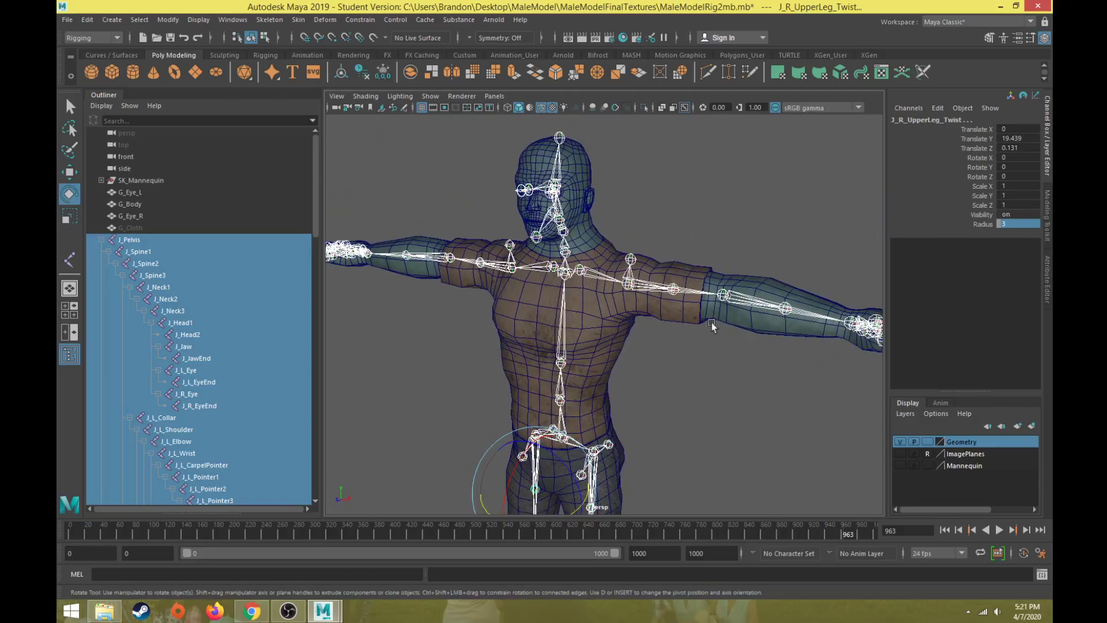
pyautogui.keyDown('alt'); pyautogui.moveTo(731, 324); pyautogui.dragTo(568, 325); pyautogui.keyUp('alt')
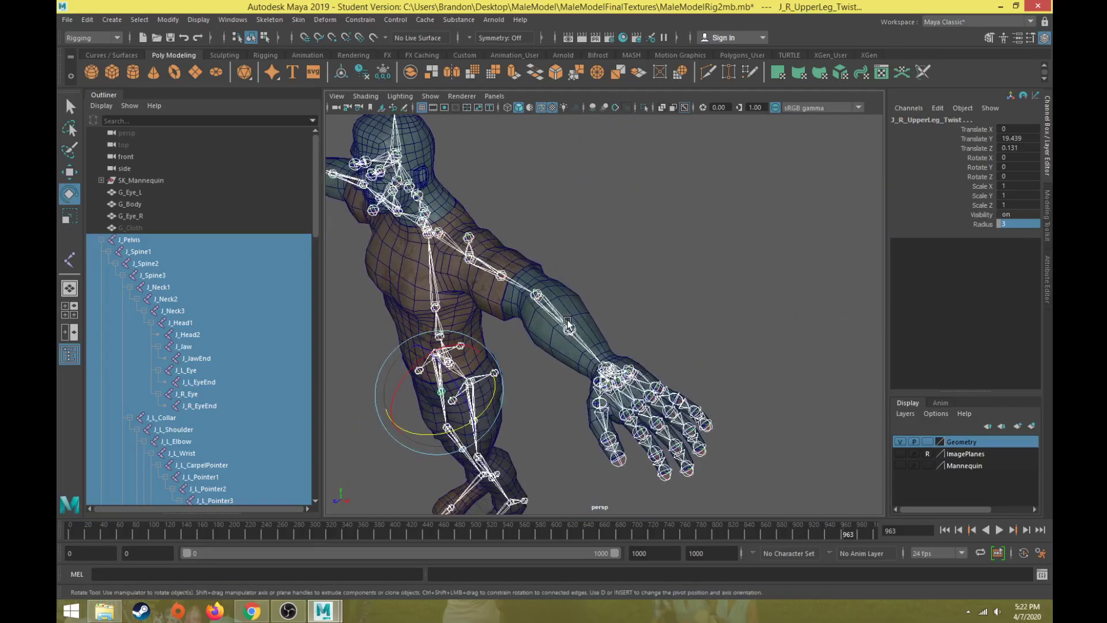
pyautogui.keyDown('alt'); pyautogui.moveTo(568, 324); pyautogui.dragTo(554, 283, button='middle'); pyautogui.keyUp('alt')
pyautogui.scroll(3, 553, 284)
pyautogui.keyDown('alt'); pyautogui.moveTo(557, 283); pyautogui.dragTo(530, 293); pyautogui.keyUp('alt')
pyautogui.keyDown('alt'); pyautogui.moveTo(527, 280); pyautogui.dragTo(539, 238, button='middle'); pyautogui.keyUp('alt')
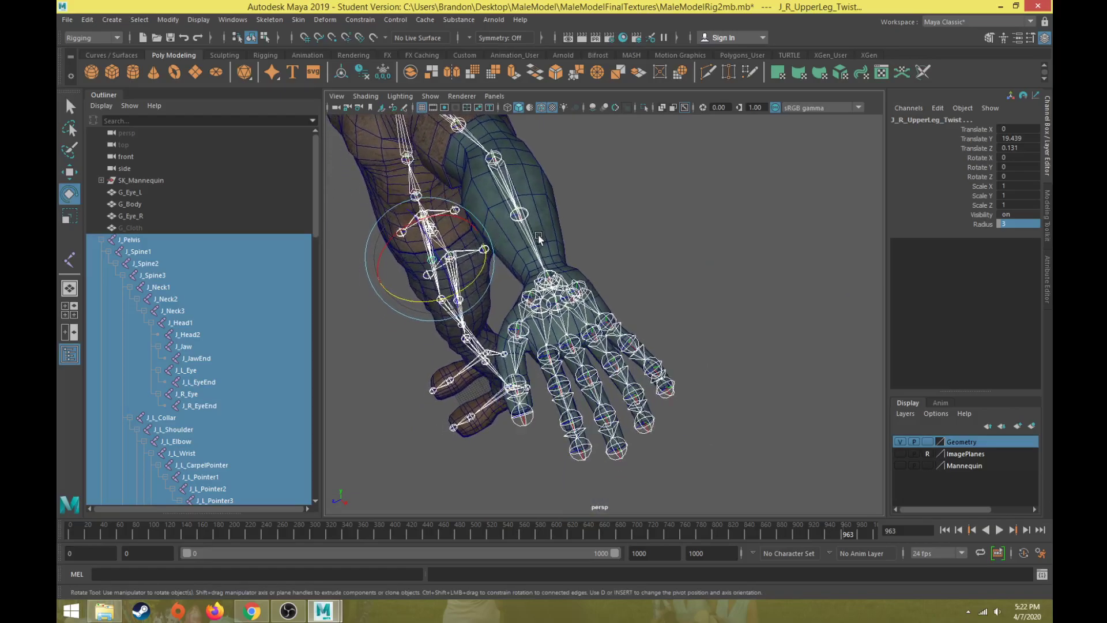
pyautogui.scroll(3, 538, 238)
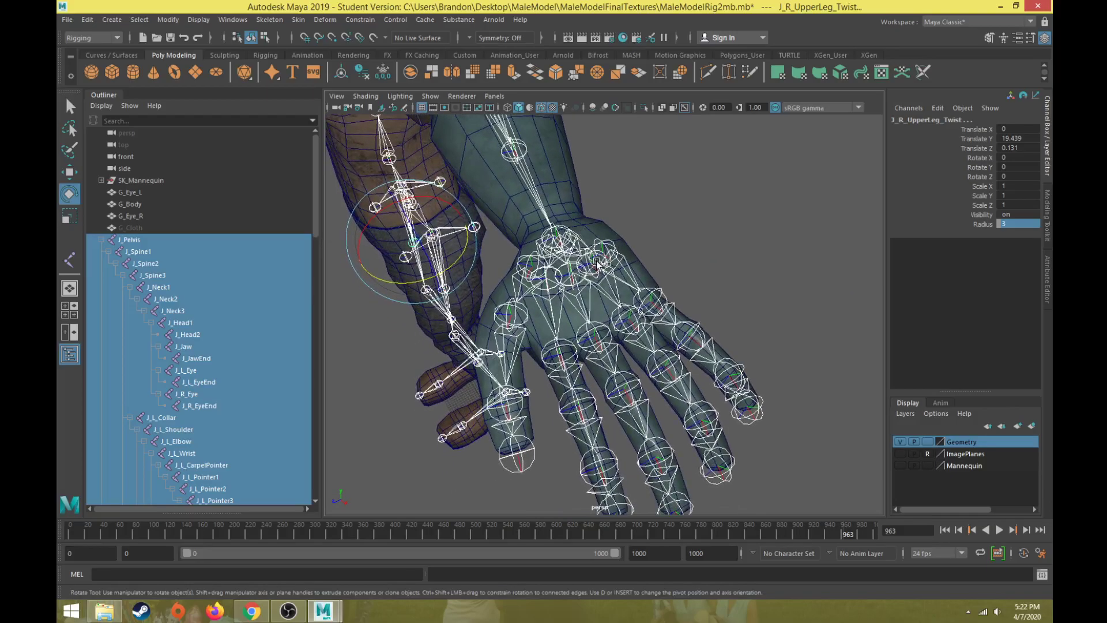
# Select the left hand's finger joints from J_L_CarpelPointer to J_L_Thumb4 and set their Radius to 1.5.
pyautogui.click(598, 262)
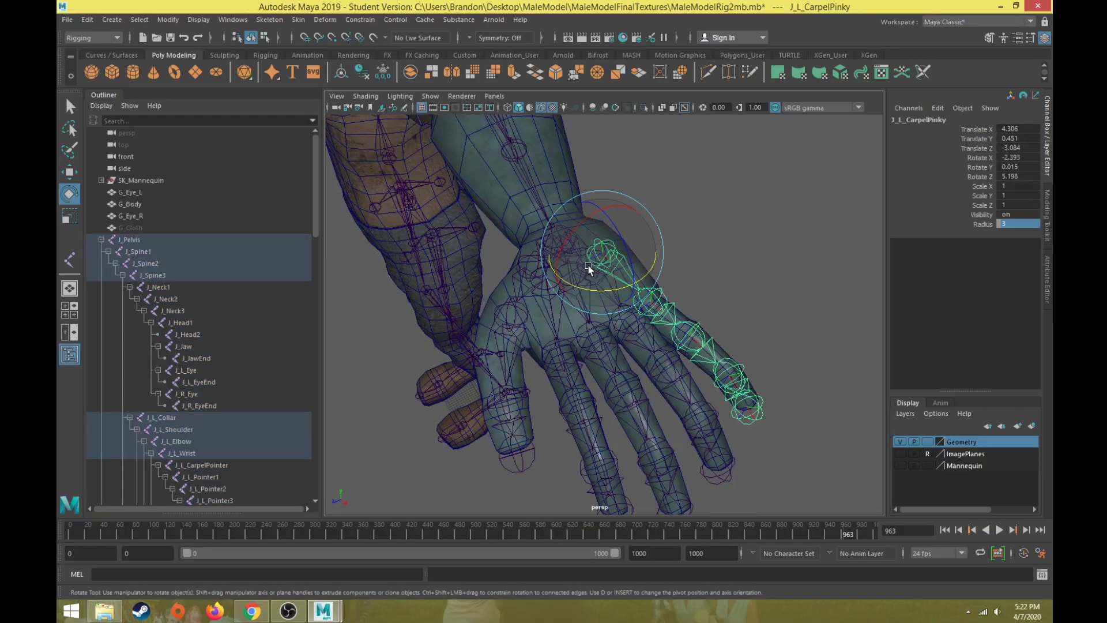
pyautogui.press('q')
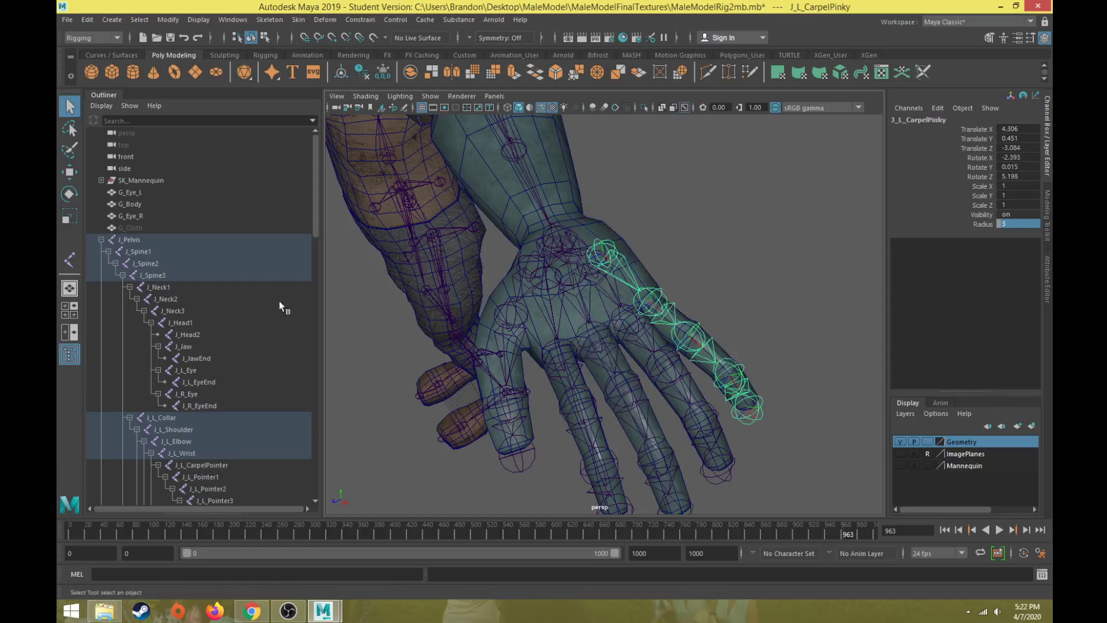
pyautogui.scroll(-5, 198, 370)
pyautogui.scroll(-3, 283, 311)
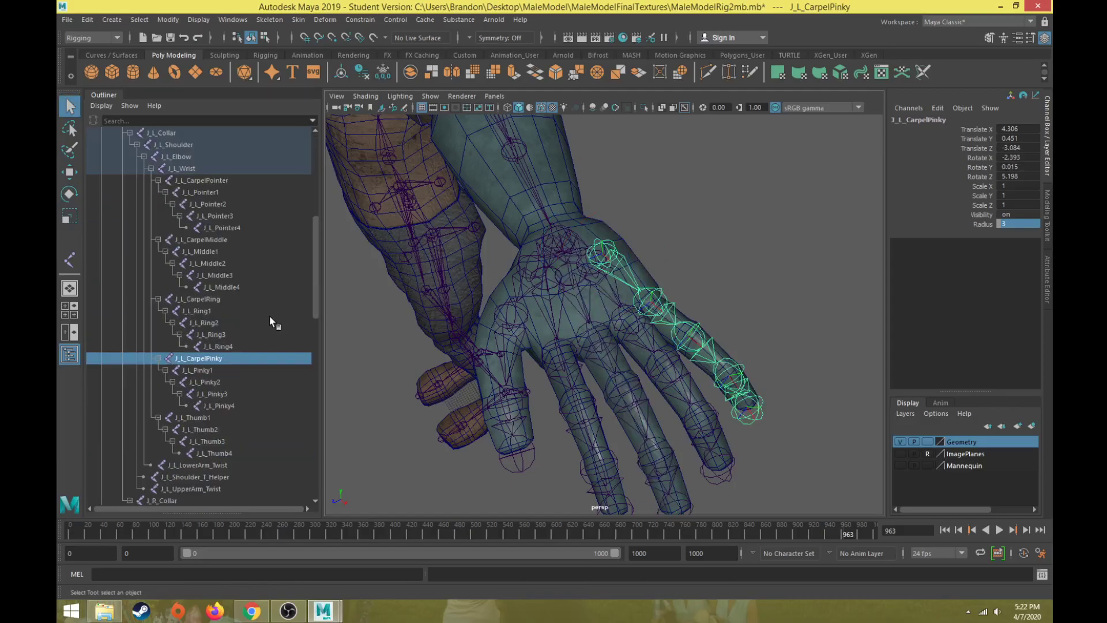
pyautogui.click(216, 181)
pyautogui.scroll(3, 217, 193)
pyautogui.scroll(-3, 222, 401)
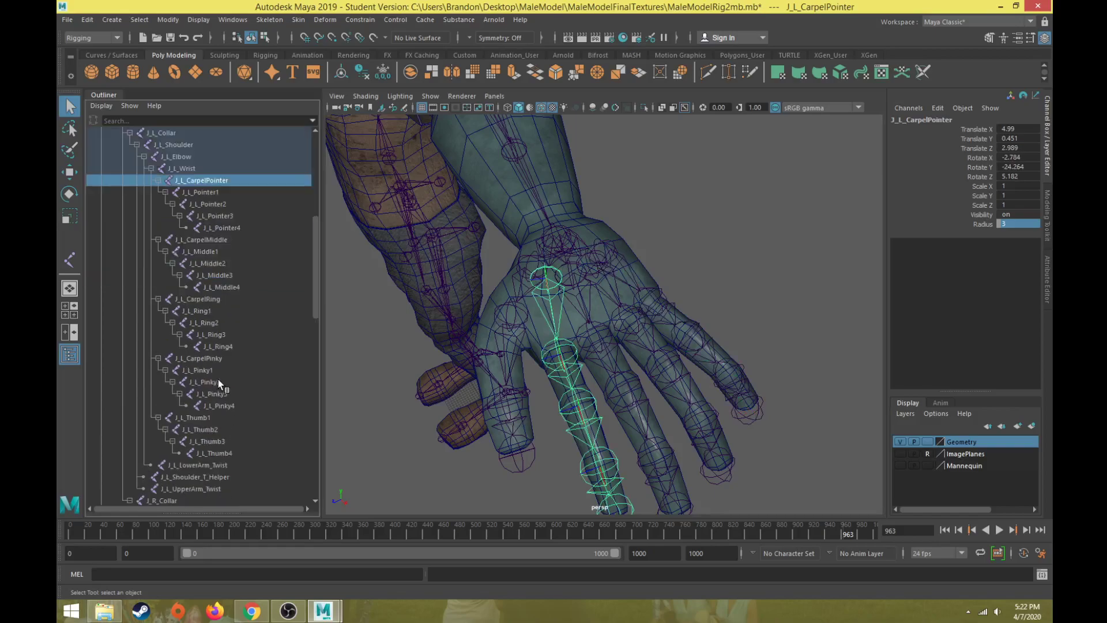
pyautogui.keyDown('shift'); pyautogui.click(227, 453); pyautogui.keyUp('shift')
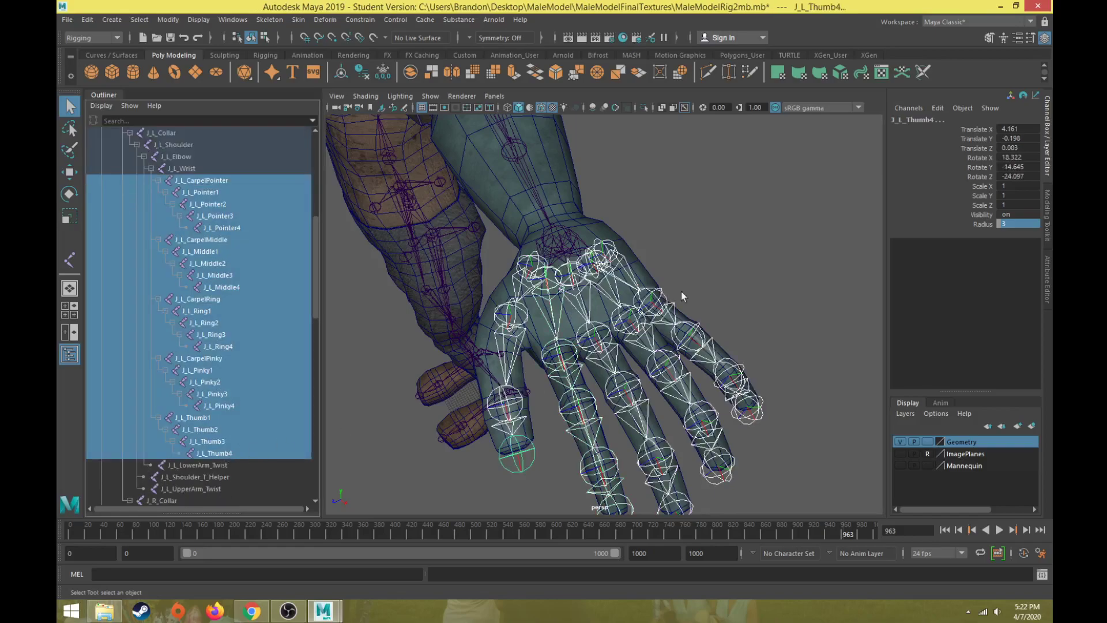
pyautogui.click(1016, 223)
pyautogui.write('1.5')
pyautogui.press('Return')
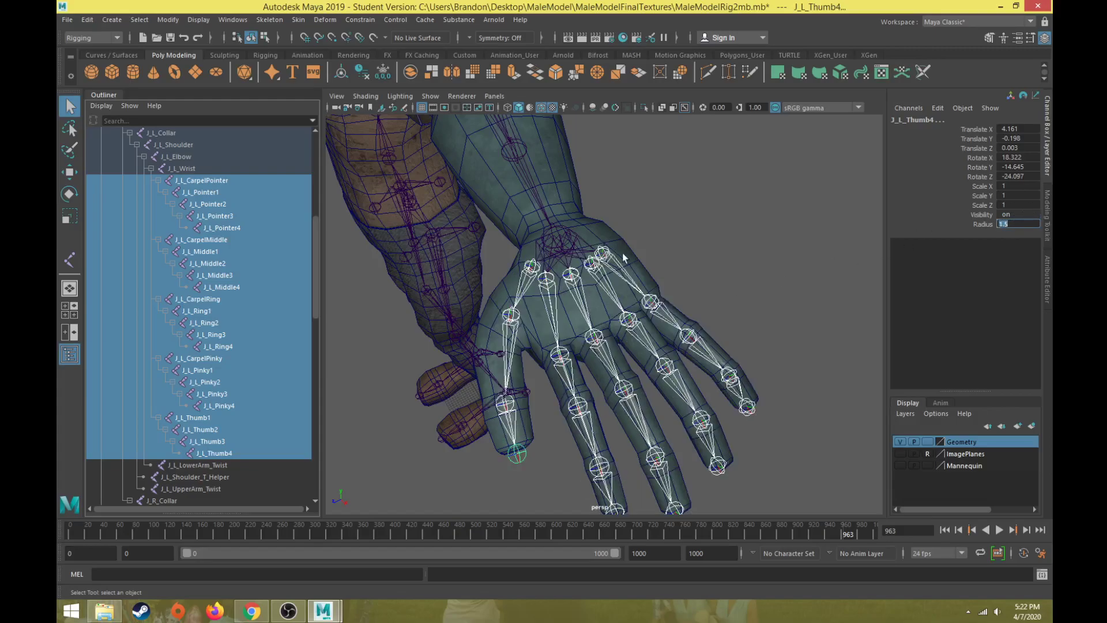
# Select the right hand's finger joints from J_R_CarpelPointer to J_R_Thumb4 and set their Radius to 1.5.
pyautogui.moveTo(564, 267)
pyautogui.keyDown('alt'); pyautogui.mouseDown()
pyautogui.moveTo(533, 291)
pyautogui.moveTo(564, 287)
pyautogui.mouseUp(); pyautogui.keyUp('alt')
pyautogui.keyDown('alt'); pyautogui.moveTo(486, 266); pyautogui.dragTo(403, 267, button='right'); pyautogui.keyUp('alt')
pyautogui.keyDown('alt'); pyautogui.moveTo(404, 268); pyautogui.dragTo(635, 323, button='middle'); pyautogui.keyUp('alt')
pyautogui.keyDown('alt'); pyautogui.moveTo(635, 324); pyautogui.dragTo(472, 314); pyautogui.keyUp('alt')
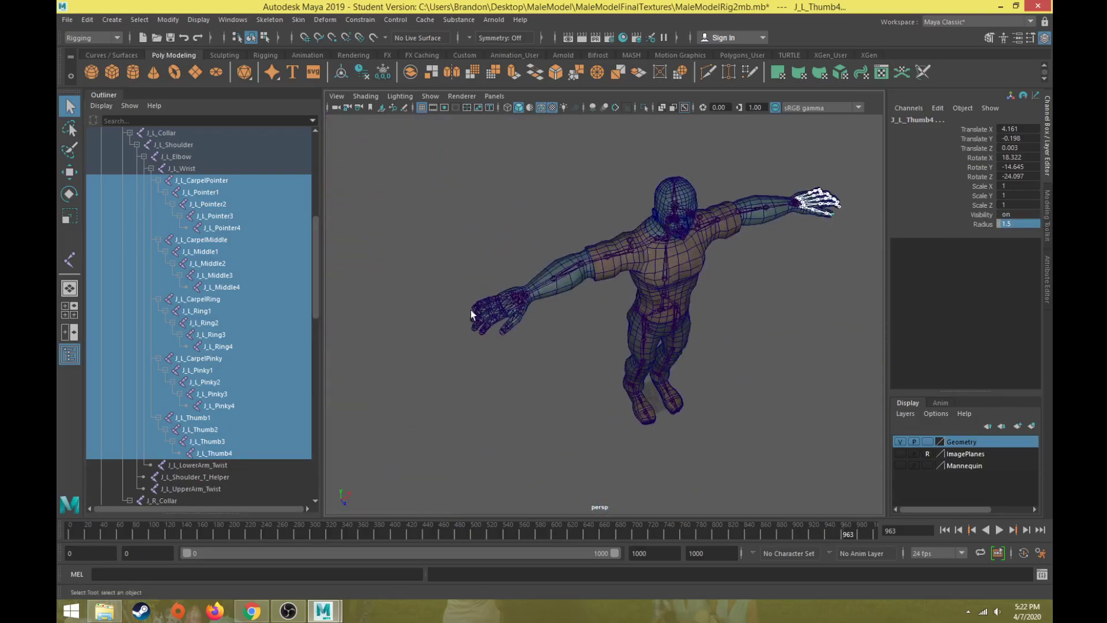
pyautogui.scroll(-8, 189, 404)
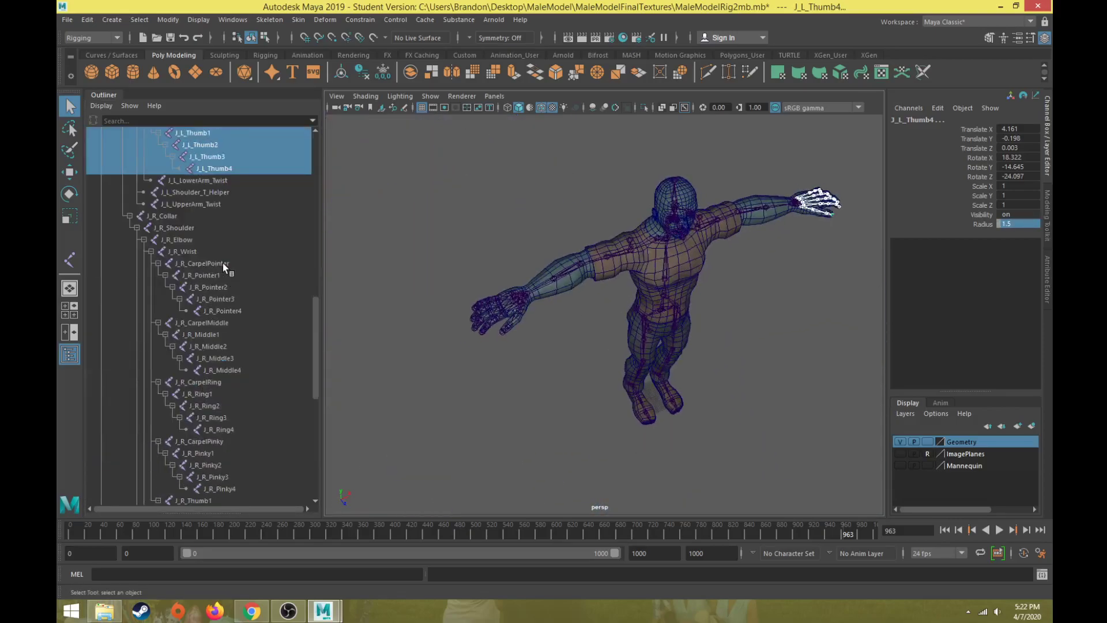
pyautogui.click(223, 263)
pyautogui.scroll(-5, 223, 337)
pyautogui.keyDown('shift'); pyautogui.click(218, 347); pyautogui.keyUp('shift')
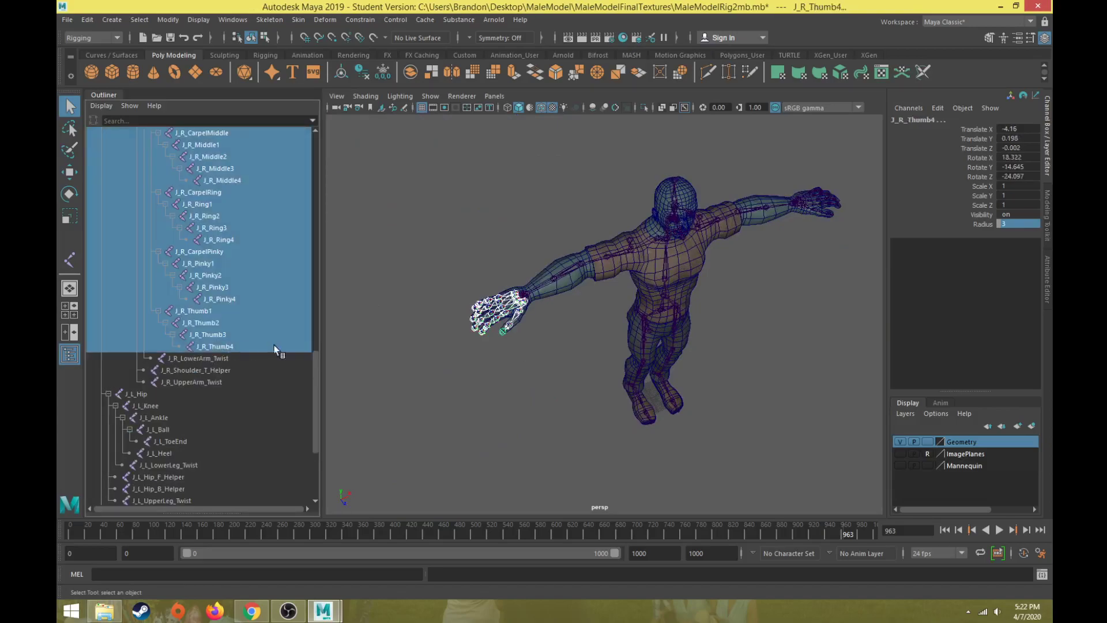
pyautogui.press('f')
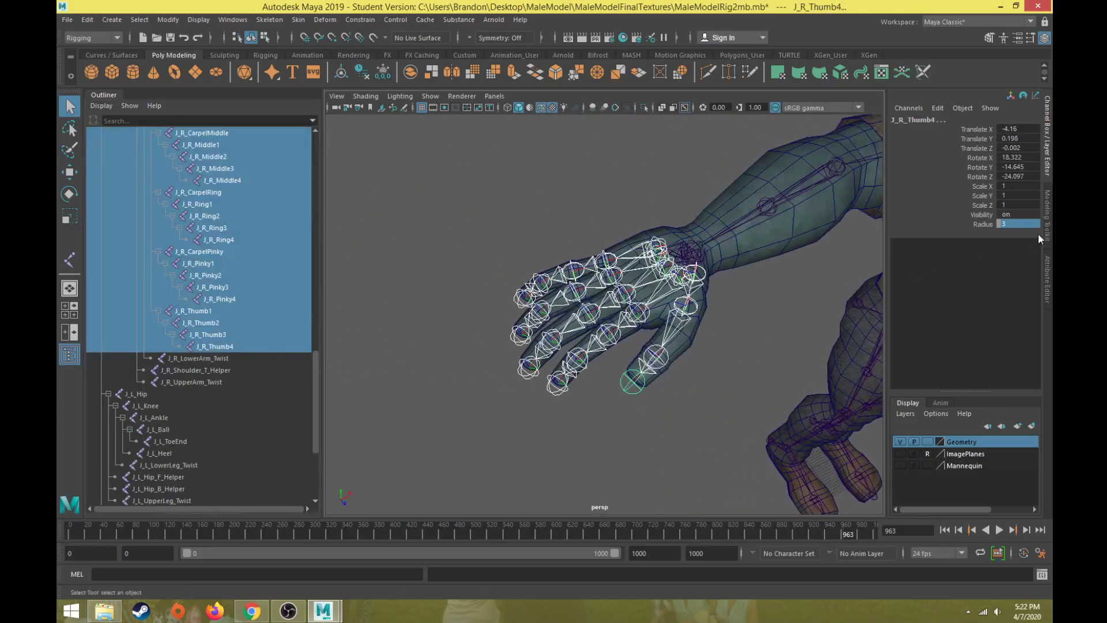
pyautogui.click(1018, 224)
pyautogui.write('1.5')
pyautogui.press('Return')
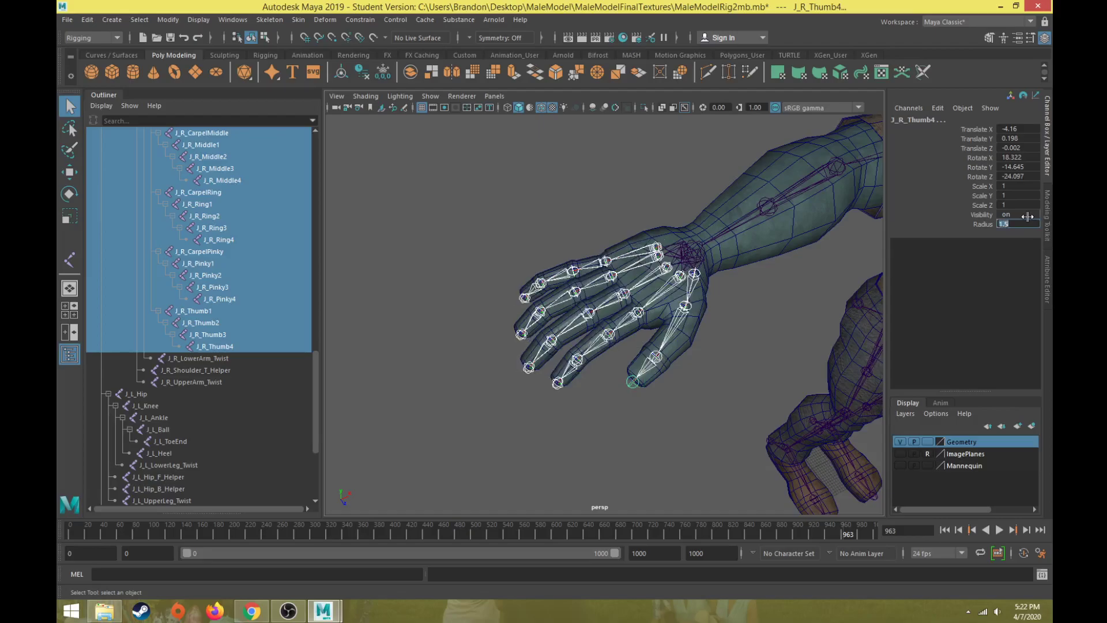
# Select the jaw, jaw end, and left and right eye and eye end joints on the head and set their Radius to 1.5.
pyautogui.scroll(-5, 774, 250)
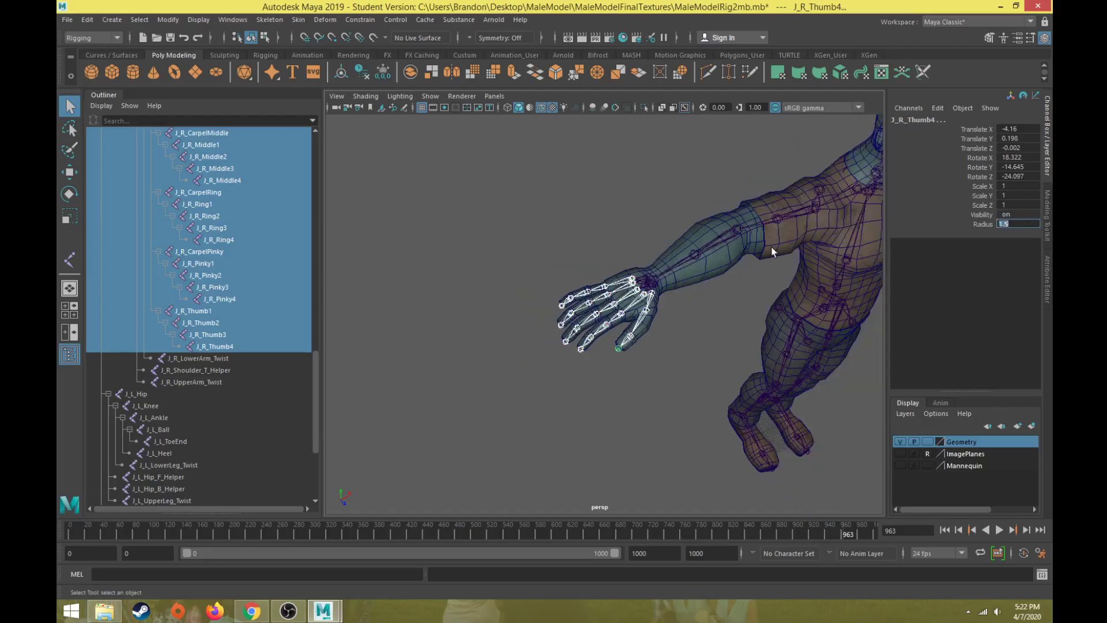
pyautogui.keyDown('alt'); pyautogui.moveTo(774, 250); pyautogui.dragTo(527, 324); pyautogui.keyUp('alt')
pyautogui.scroll(3, 598, 307)
pyautogui.click(611, 306)
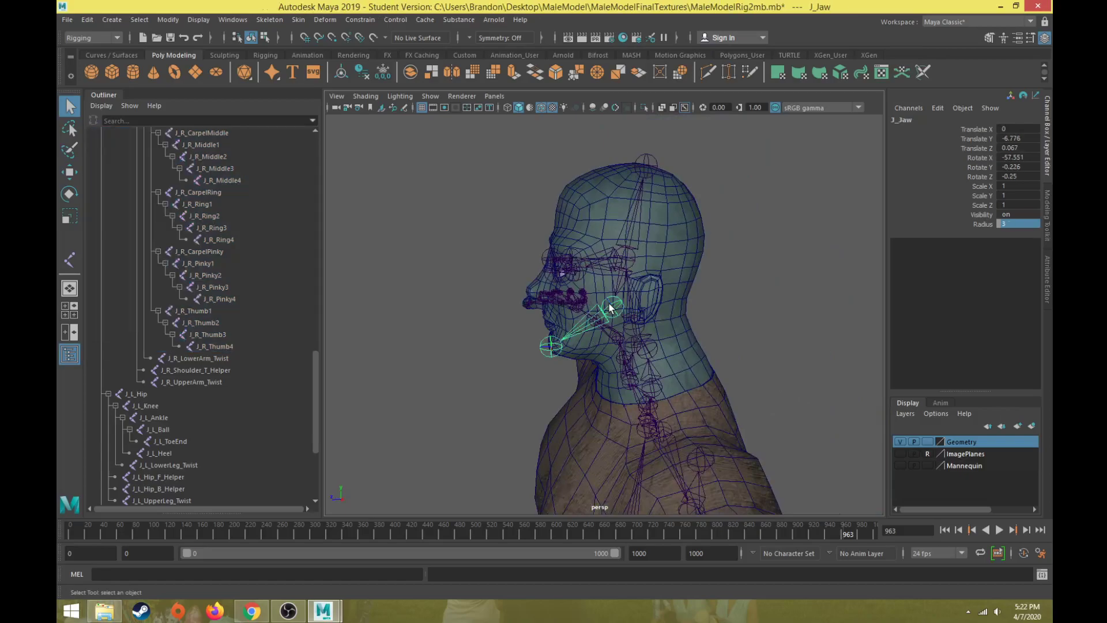
pyautogui.click(551, 346)
pyautogui.scroll(4, 551, 346)
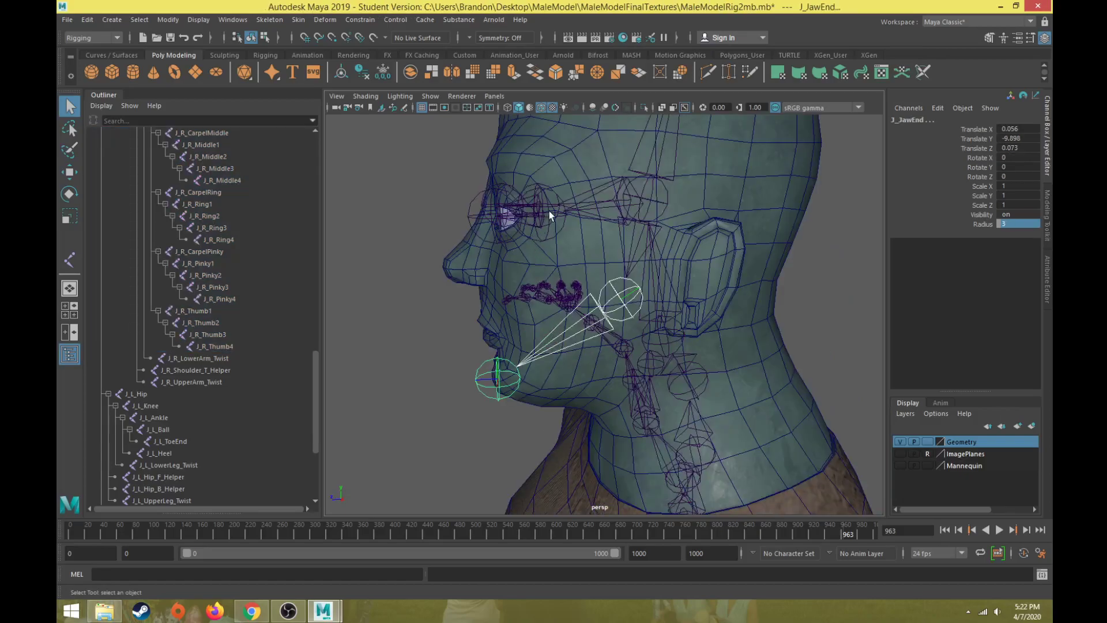
pyautogui.click(498, 221)
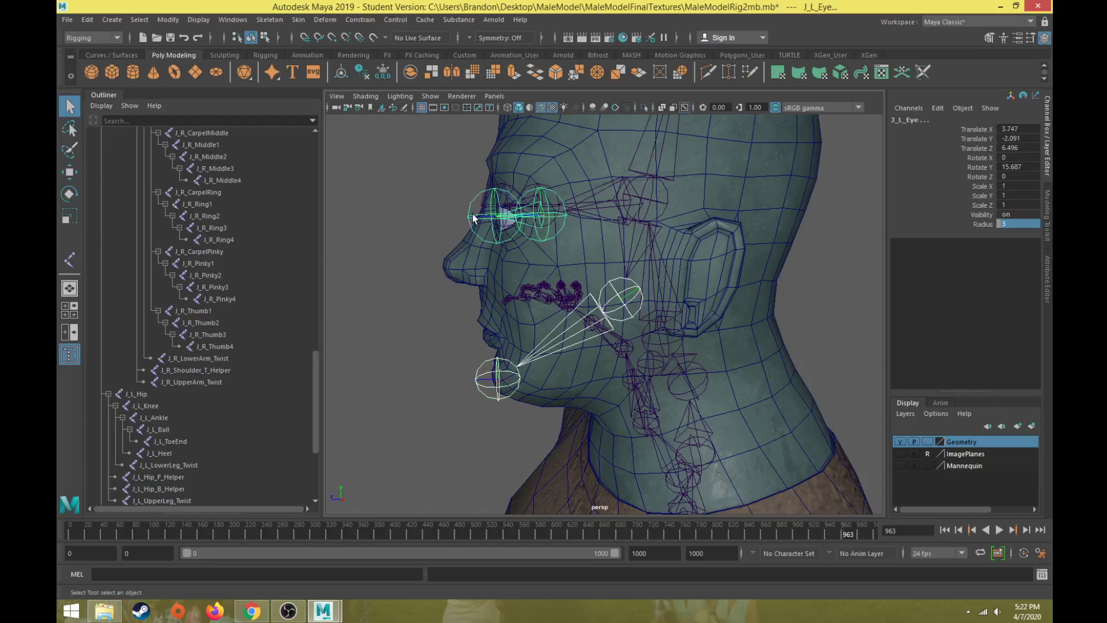
pyautogui.click(474, 218)
pyautogui.keyDown('alt'); pyautogui.moveTo(493, 252); pyautogui.dragTo(508, 253); pyautogui.keyUp('alt')
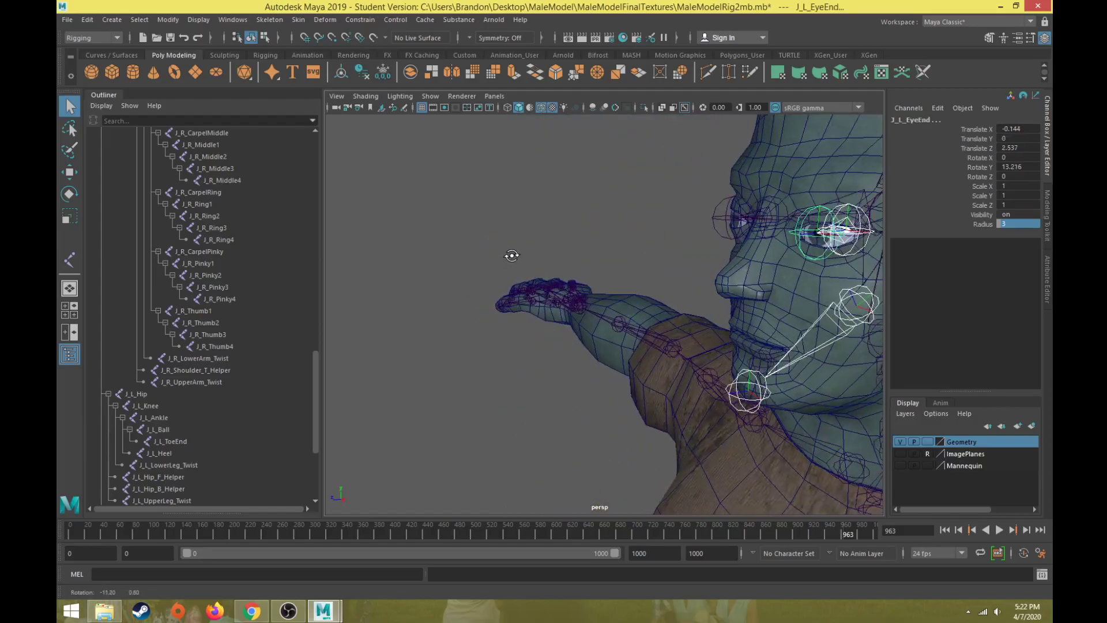
pyautogui.click(773, 203)
pyautogui.click(728, 220)
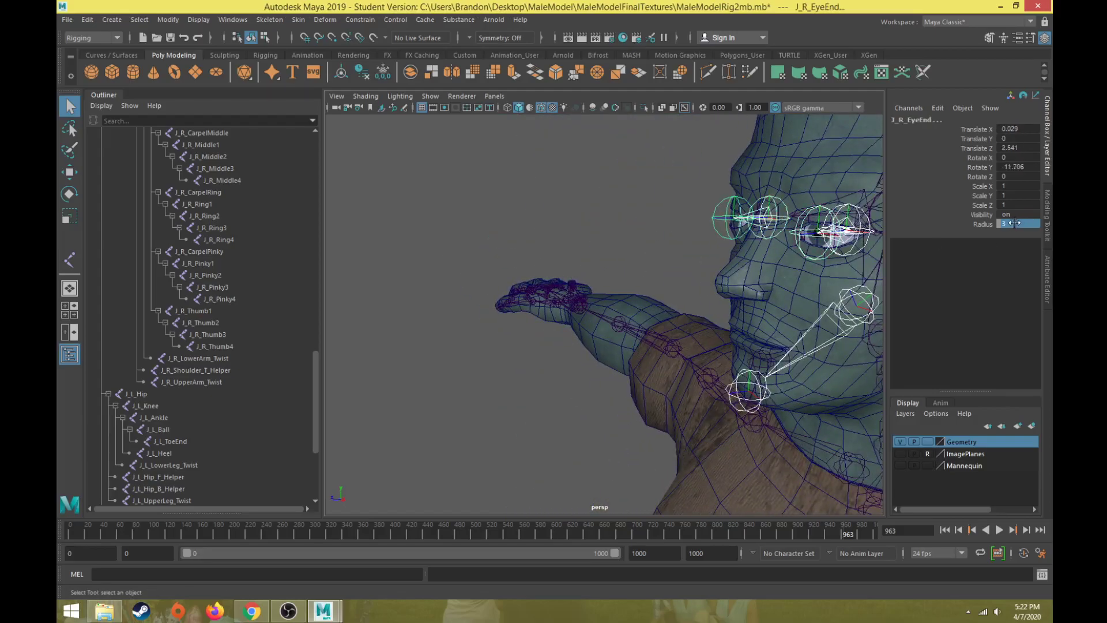
pyautogui.write('.5')
pyautogui.press('Return')
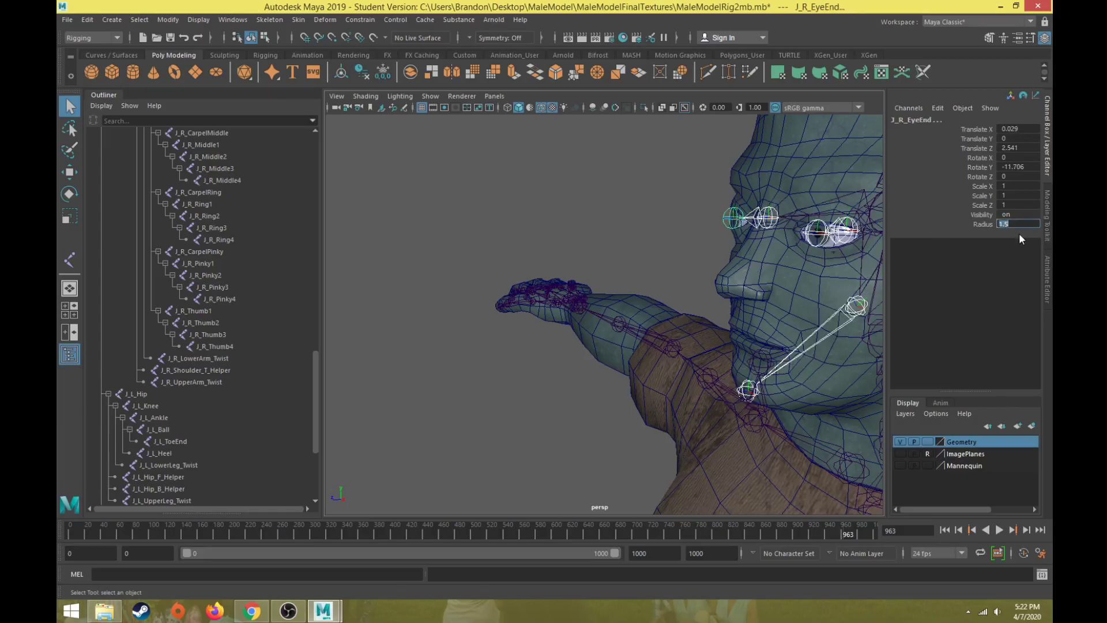
# Select the upper arm and lower arm twist joints on both the left and right arms.
pyautogui.keyDown('alt'); pyautogui.moveTo(767, 420); pyautogui.dragTo(736, 380); pyautogui.keyUp('alt')
pyautogui.scroll(-10, 684, 355)
pyautogui.keyDown('alt'); pyautogui.moveTo(735, 381); pyautogui.dragTo(597, 290, button='middle'); pyautogui.keyUp('alt')
pyautogui.scroll(6, 596, 290)
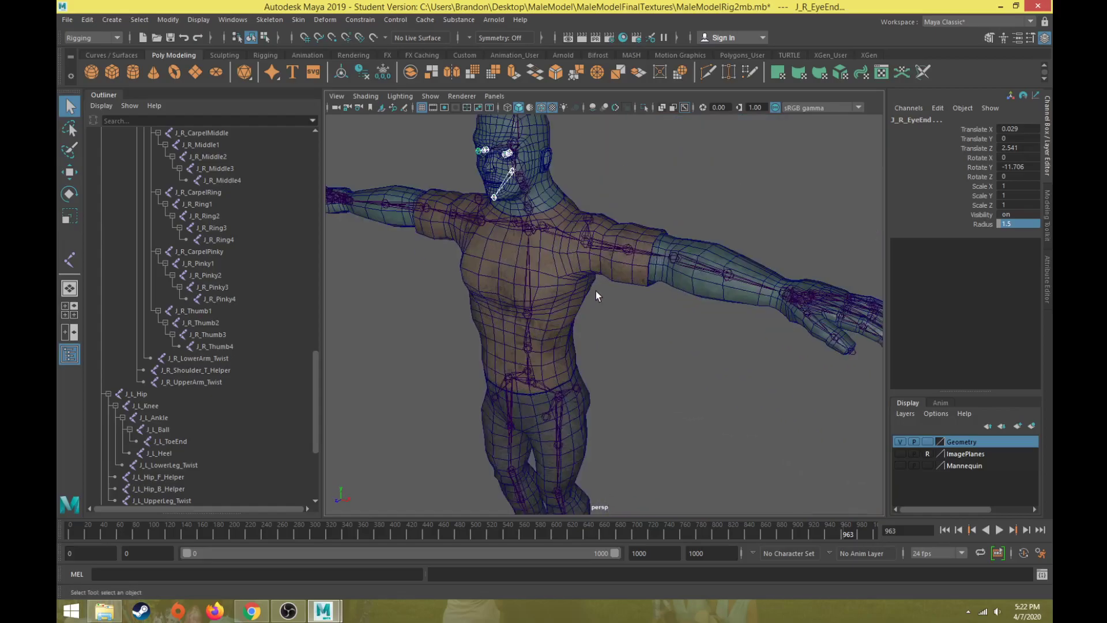
pyautogui.keyDown('alt'); pyautogui.moveTo(596, 290); pyautogui.dragTo(676, 341); pyautogui.keyUp('alt')
pyautogui.click(676, 341)
pyautogui.click(676, 268)
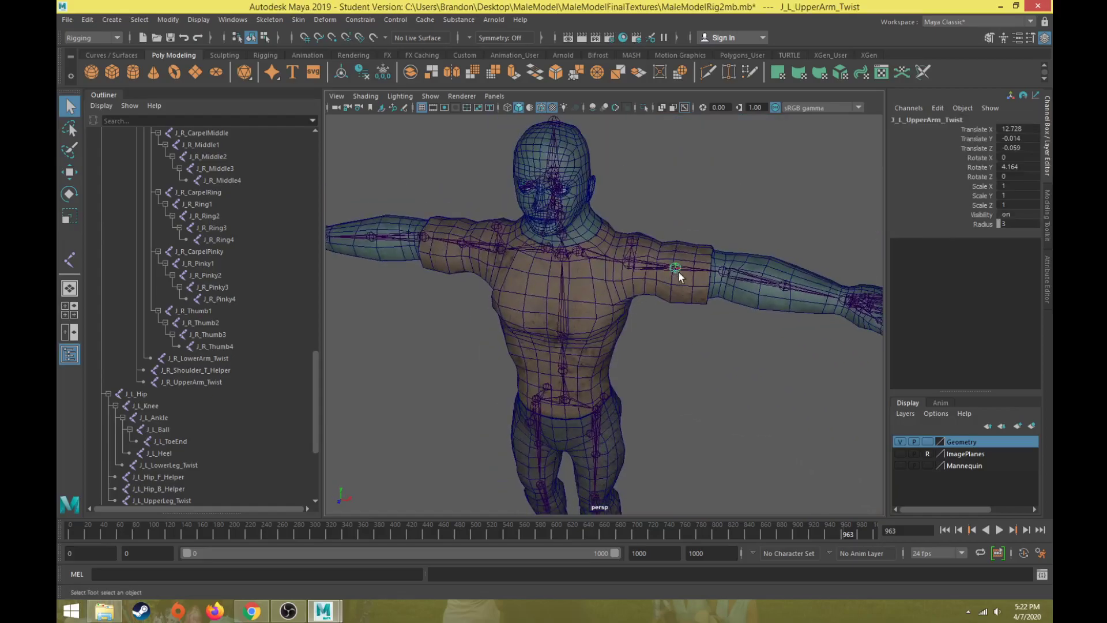
pyautogui.click(785, 285)
pyautogui.keyDown('shift'); pyautogui.click(462, 243); pyautogui.keyUp('shift')
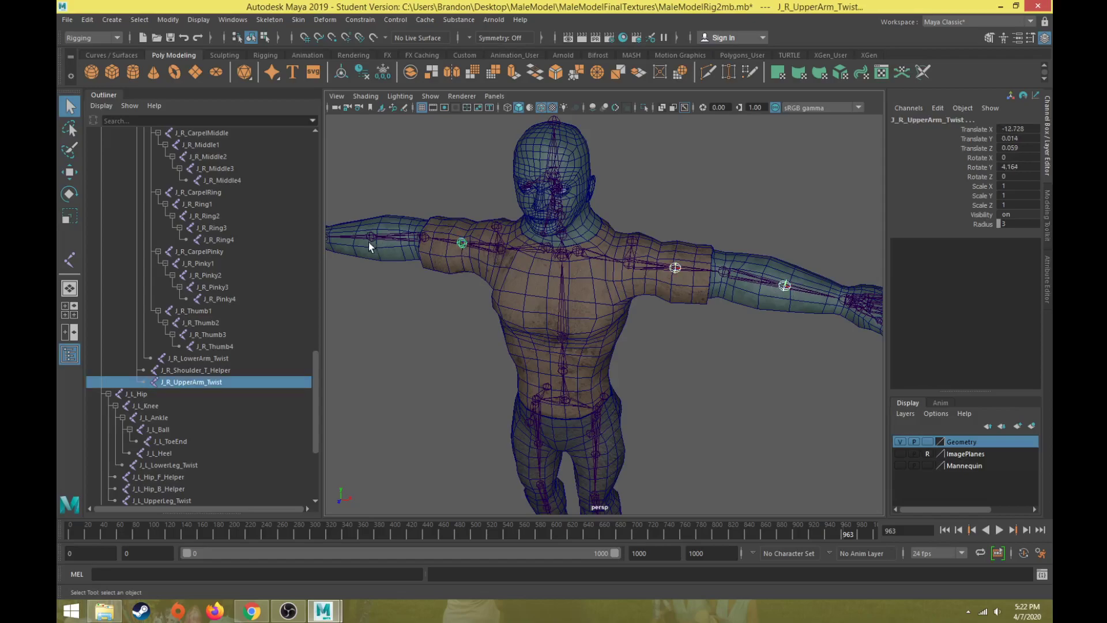
pyautogui.keyDown('shift'); pyautogui.click(369, 236); pyautogui.keyUp('shift')
# Add the upper and lower leg twist joints of both legs to the selection and set the Radius of all twist joints to 5.
pyautogui.keyDown('alt'); pyautogui.moveTo(590, 360); pyautogui.dragTo(652, 151, button='middle'); pyautogui.keyUp('alt')
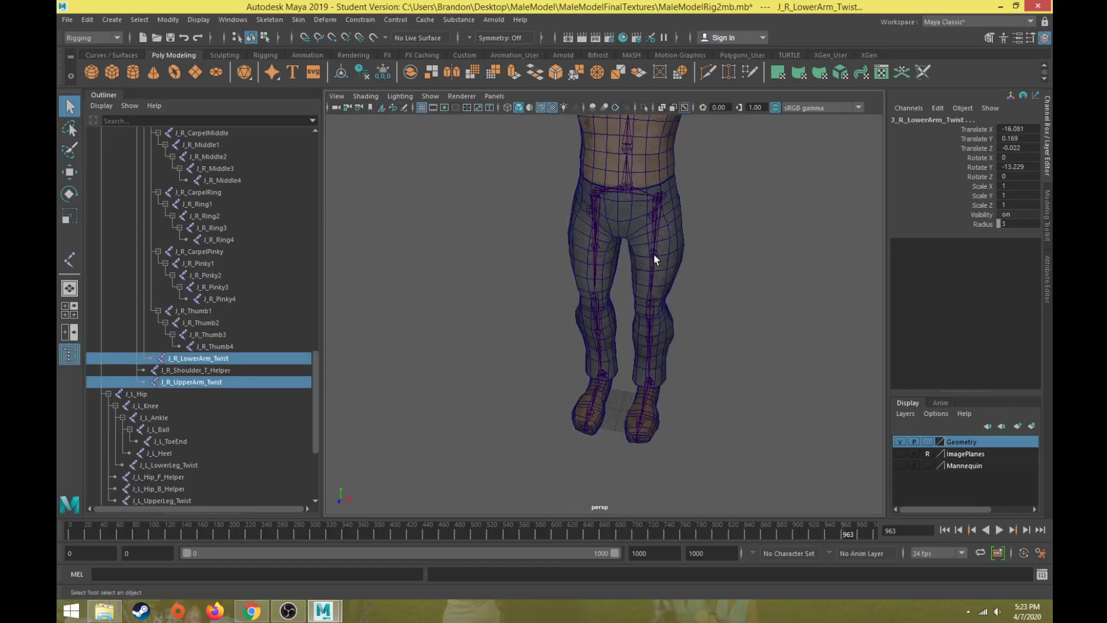
pyautogui.keyDown('shift'); pyautogui.click(655, 256); pyautogui.keyUp('shift')
pyautogui.keyDown('shift'); pyautogui.click(597, 246); pyautogui.keyUp('shift')
pyautogui.keyDown('shift'); pyautogui.click(598, 333); pyautogui.keyUp('shift')
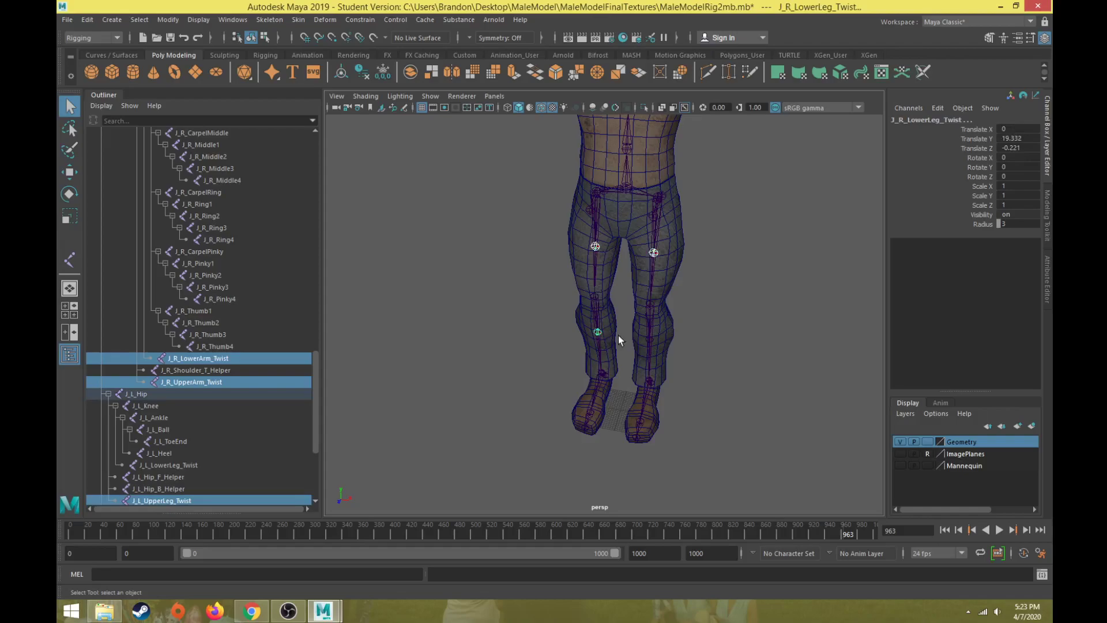
pyautogui.keyDown('shift'); pyautogui.click(648, 341); pyautogui.keyUp('shift')
pyautogui.scroll(-5, 640, 329)
pyautogui.keyDown('alt'); pyautogui.moveTo(617, 296); pyautogui.dragTo(574, 261); pyautogui.keyUp('alt')
pyautogui.keyDown('alt'); pyautogui.moveTo(575, 261); pyautogui.dragTo(572, 375, button='right'); pyautogui.keyUp('alt')
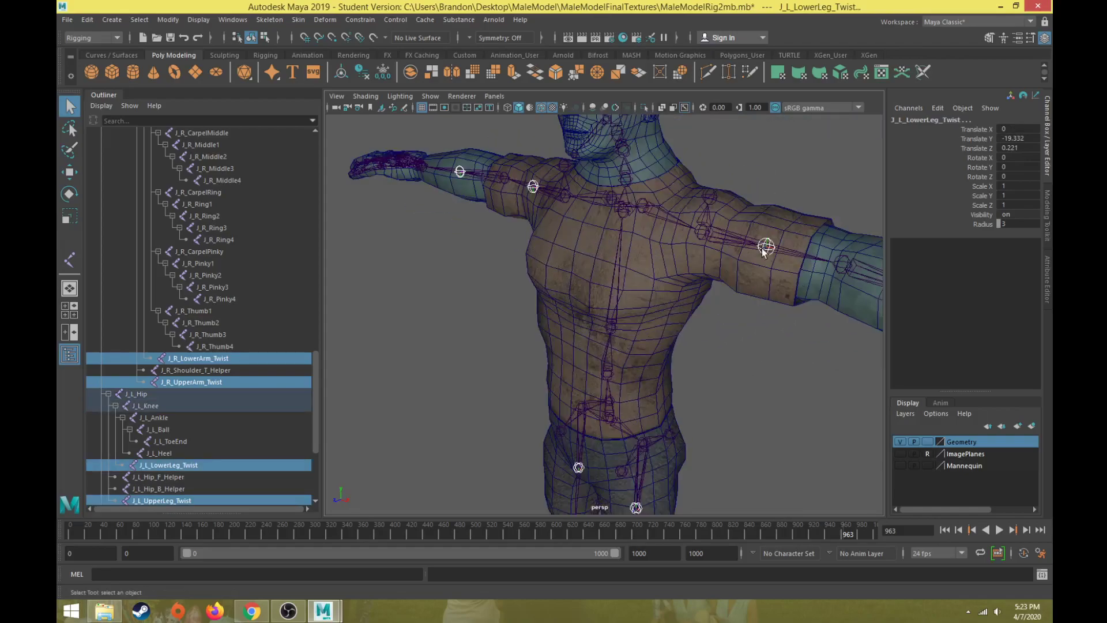
pyautogui.click(1014, 224)
pyautogui.write('5')
pyautogui.press('Return')
# Examine the size of the twist joints against the other arm and body joints, checking J_L_LowerArm_Twist.
pyautogui.scroll(-5, 709, 340)
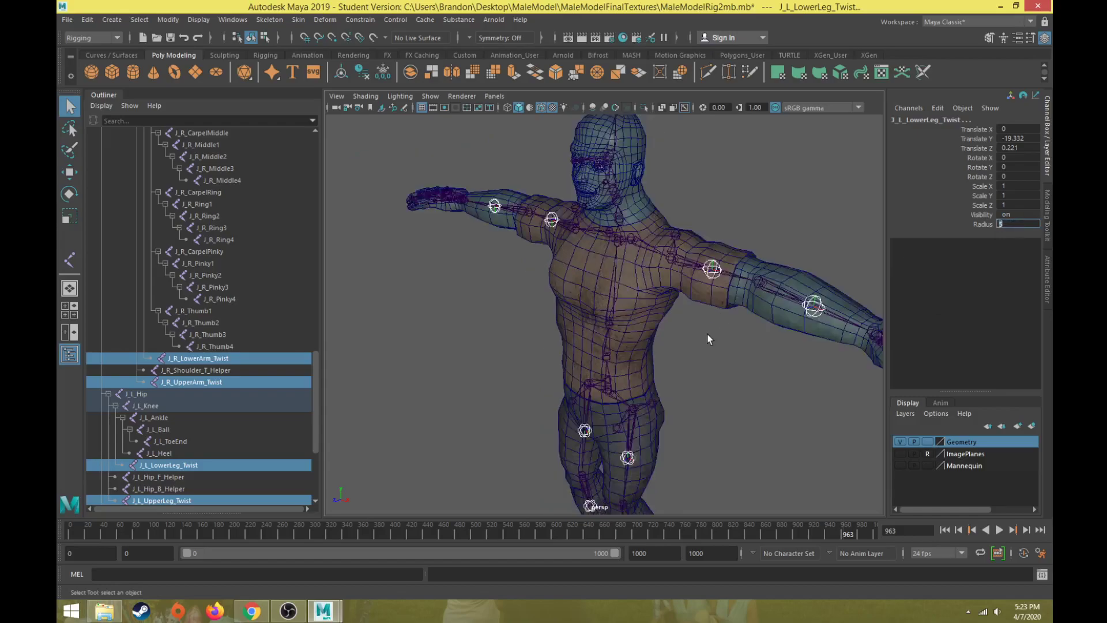
pyautogui.keyDown('alt'); pyautogui.moveTo(710, 357); pyautogui.dragTo(660, 325, button='middle'); pyautogui.keyUp('alt')
pyautogui.click(658, 333)
pyautogui.keyDown('alt'); pyautogui.moveTo(657, 333); pyautogui.dragTo(693, 346); pyautogui.keyUp('alt')
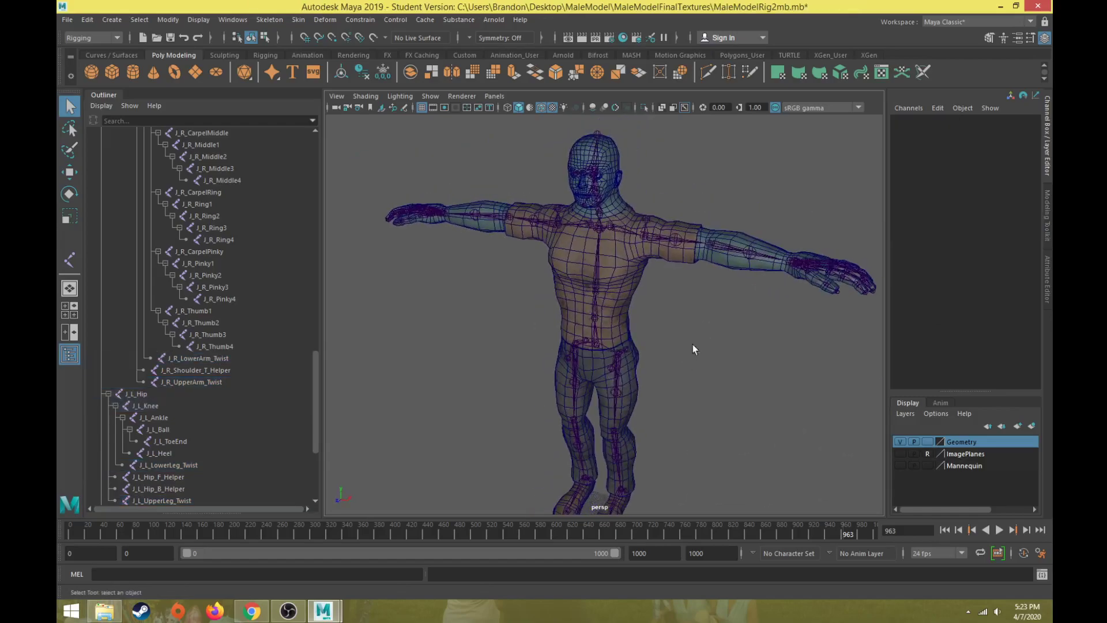
pyautogui.click(749, 251)
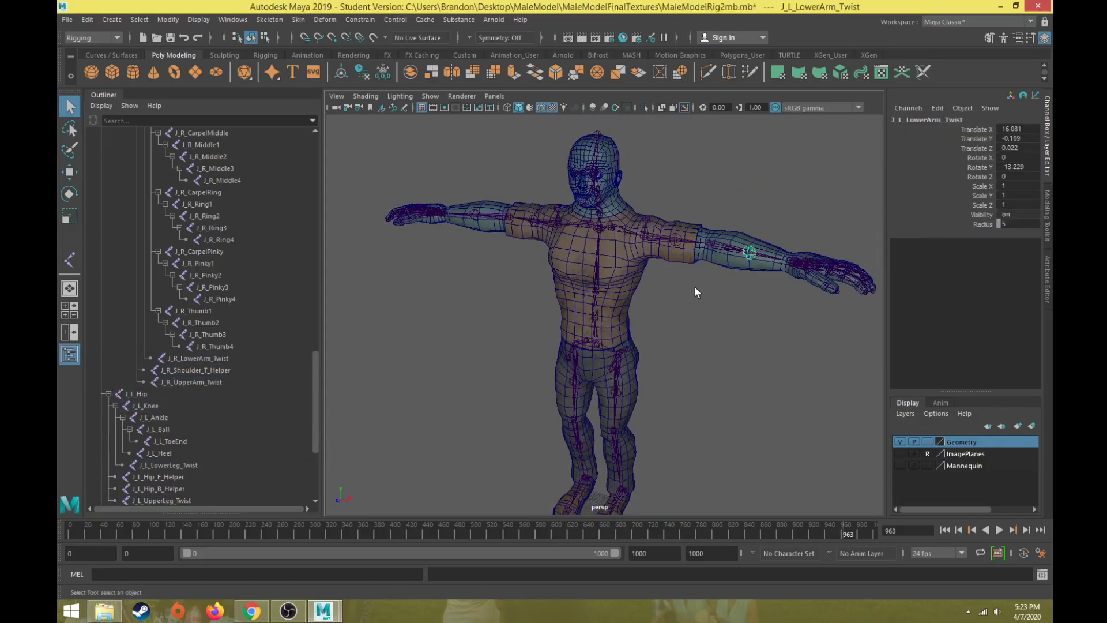
pyautogui.scroll(5, 654, 262)
pyautogui.keyDown('alt'); pyautogui.moveTo(654, 262); pyautogui.dragTo(615, 263); pyautogui.keyUp('alt')
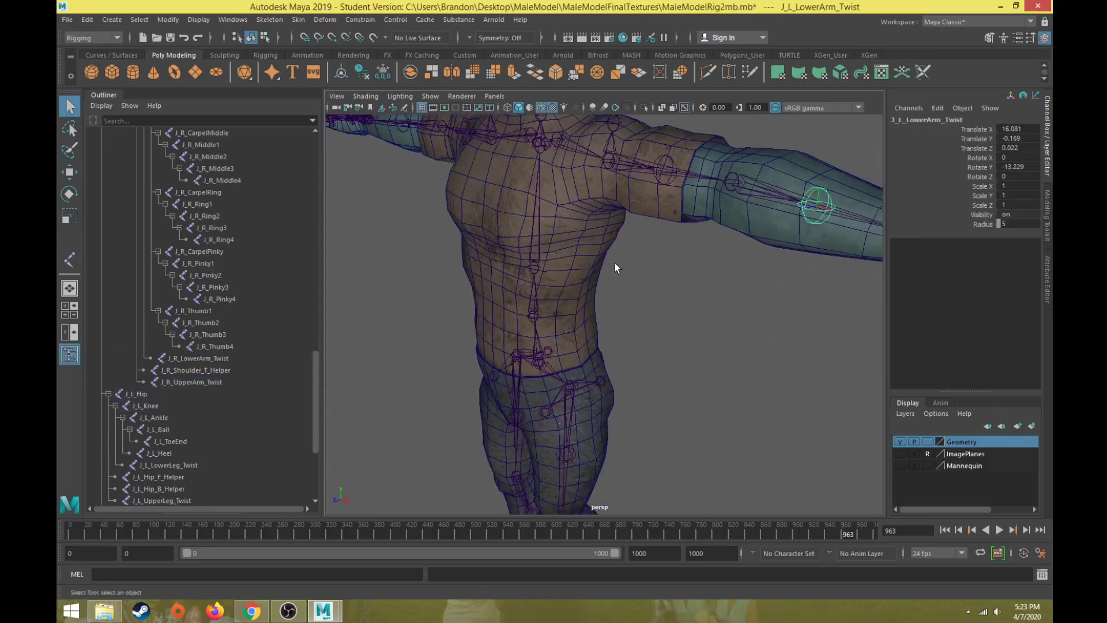
pyautogui.keyDown('alt'); pyautogui.moveTo(599, 216); pyautogui.dragTo(608, 296); pyautogui.keyUp('alt')
pyautogui.scroll(3, 584, 248)
pyautogui.click(780, 173)
pyautogui.scroll(-3, 560, 275)
pyautogui.click(691, 308)
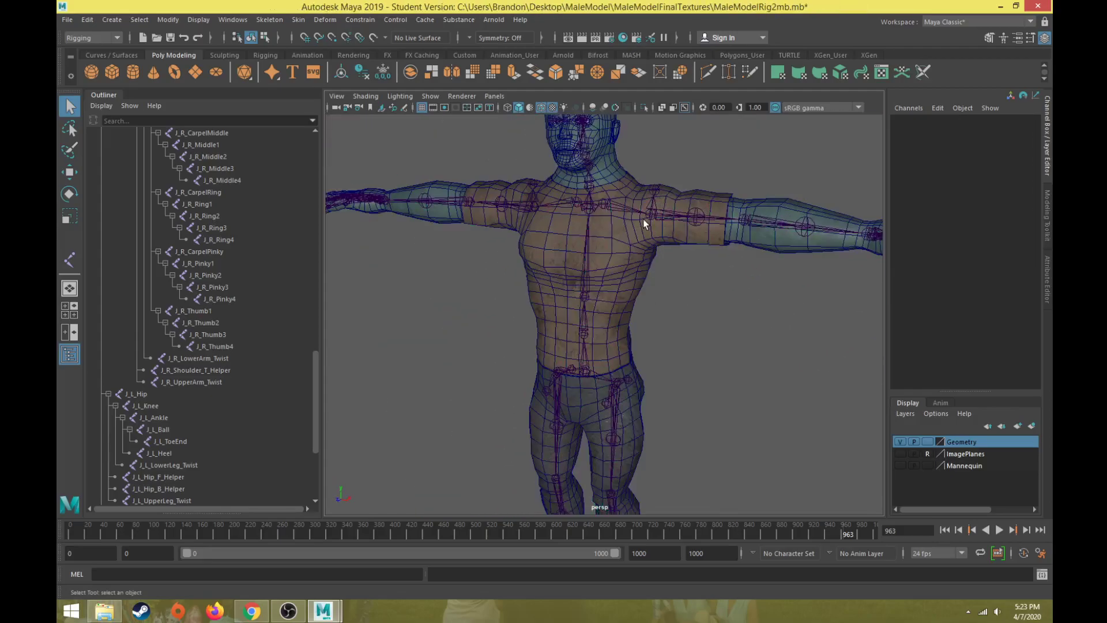
# Check the left shoulder helper joint and the front and back helper joints of the left hip.
pyautogui.click(649, 215)
pyautogui.click(655, 189)
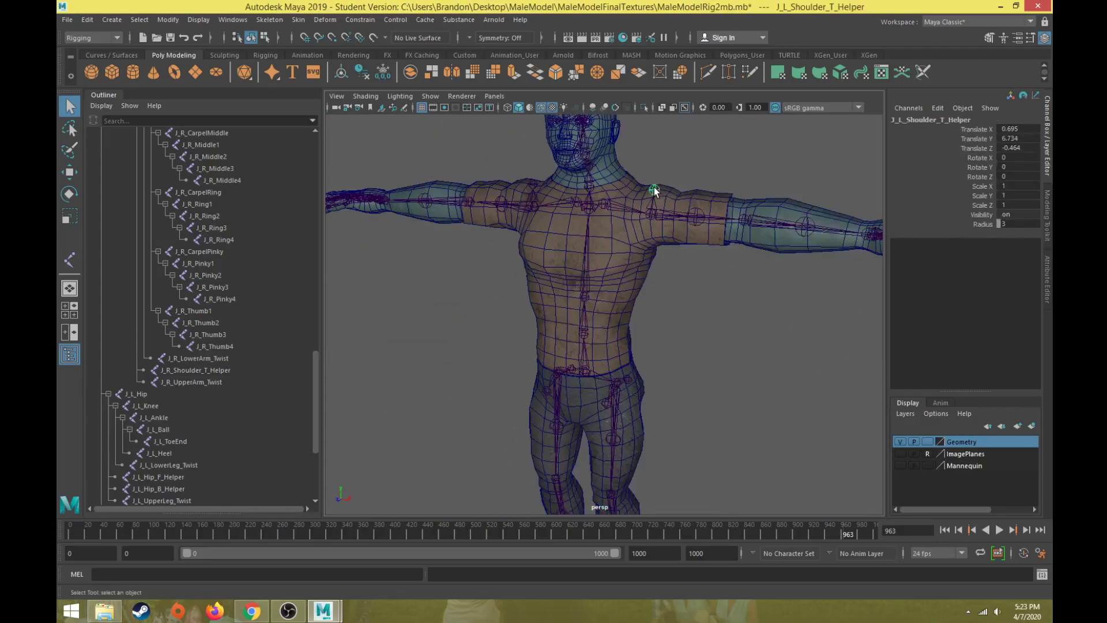
pyautogui.keyDown('alt'); pyautogui.moveTo(655, 190); pyautogui.dragTo(639, 291); pyautogui.keyUp('alt')
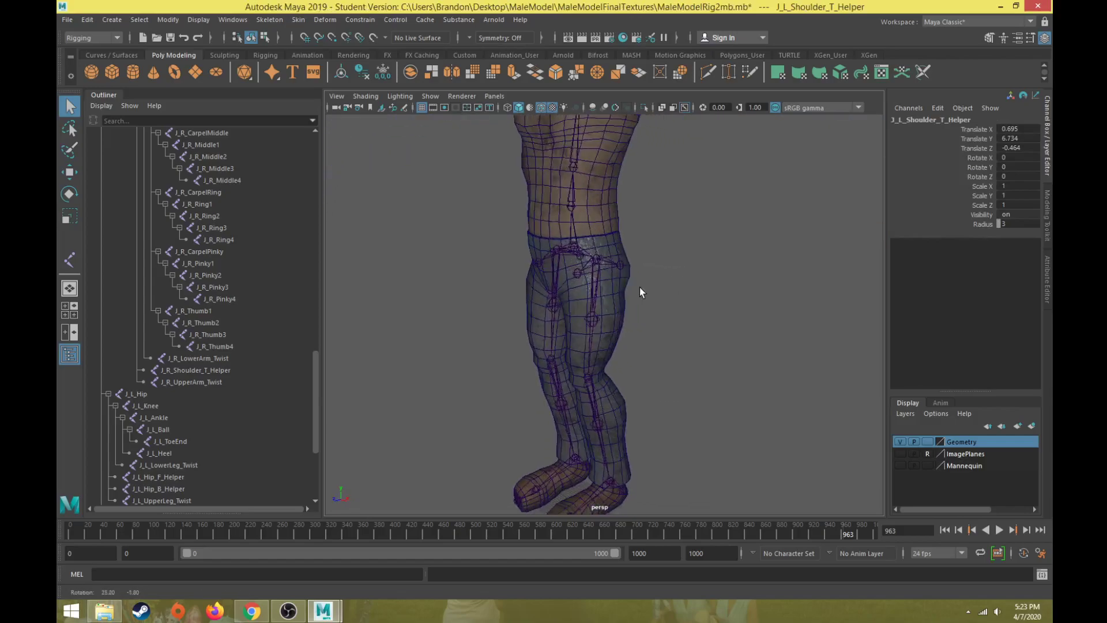
pyautogui.click(576, 273)
pyautogui.keyDown('shift'); pyautogui.click(619, 265); pyautogui.keyUp('shift')
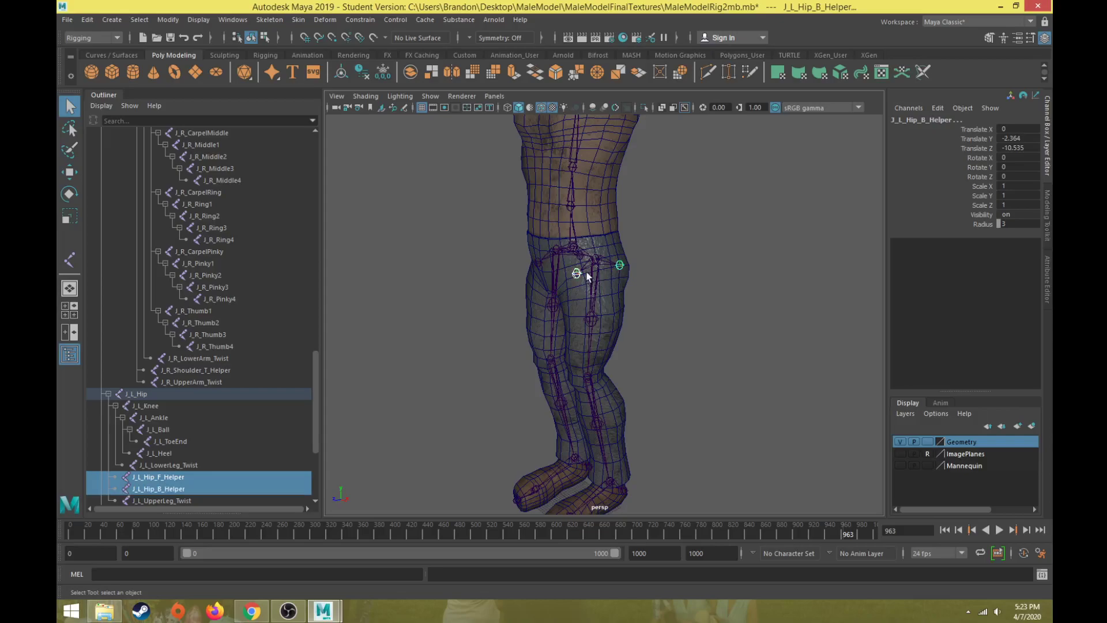
pyautogui.click(663, 352)
# Select the J_Pelvis root joint with the whole character in view.
pyautogui.moveTo(669, 366)
pyautogui.keyDown('alt'); pyautogui.mouseDown()
pyautogui.moveTo(754, 366)
pyautogui.moveTo(683, 370)
pyautogui.mouseUp(); pyautogui.keyUp('alt')
pyautogui.scroll(-5, 672, 364)
pyautogui.keyDown('alt'); pyautogui.moveTo(671, 362); pyautogui.dragTo(663, 373, button='middle'); pyautogui.keyUp('alt')
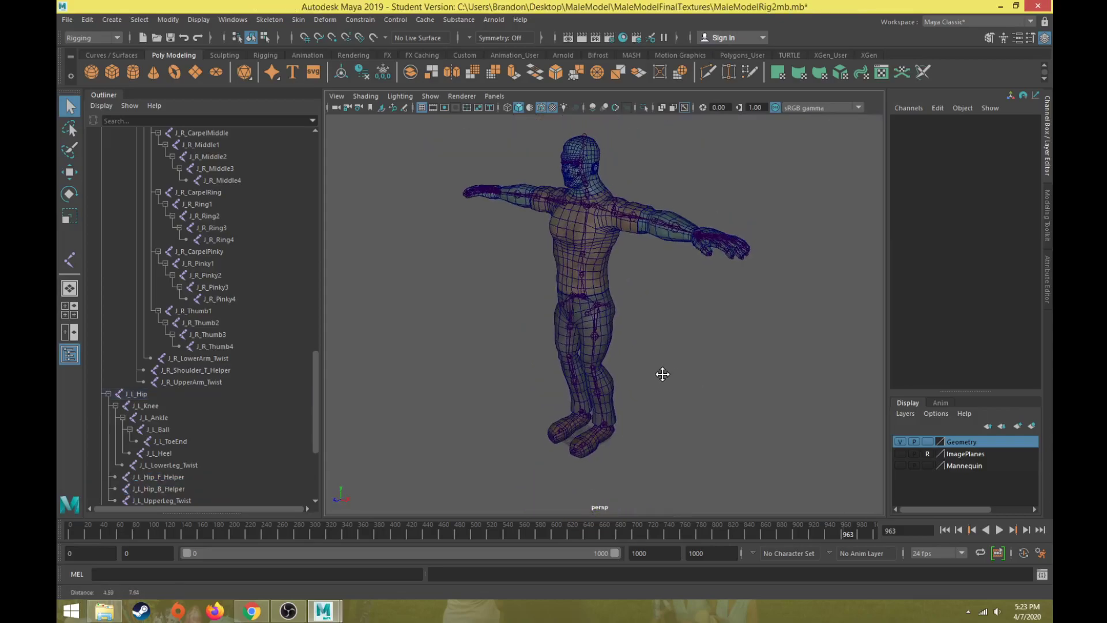
pyautogui.click(583, 293)
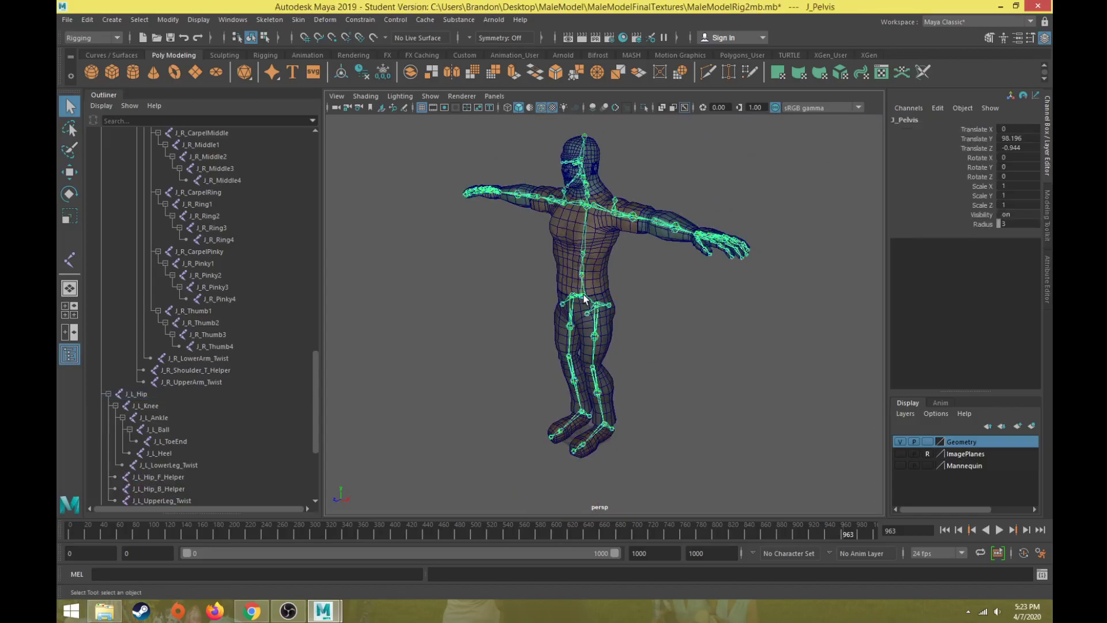